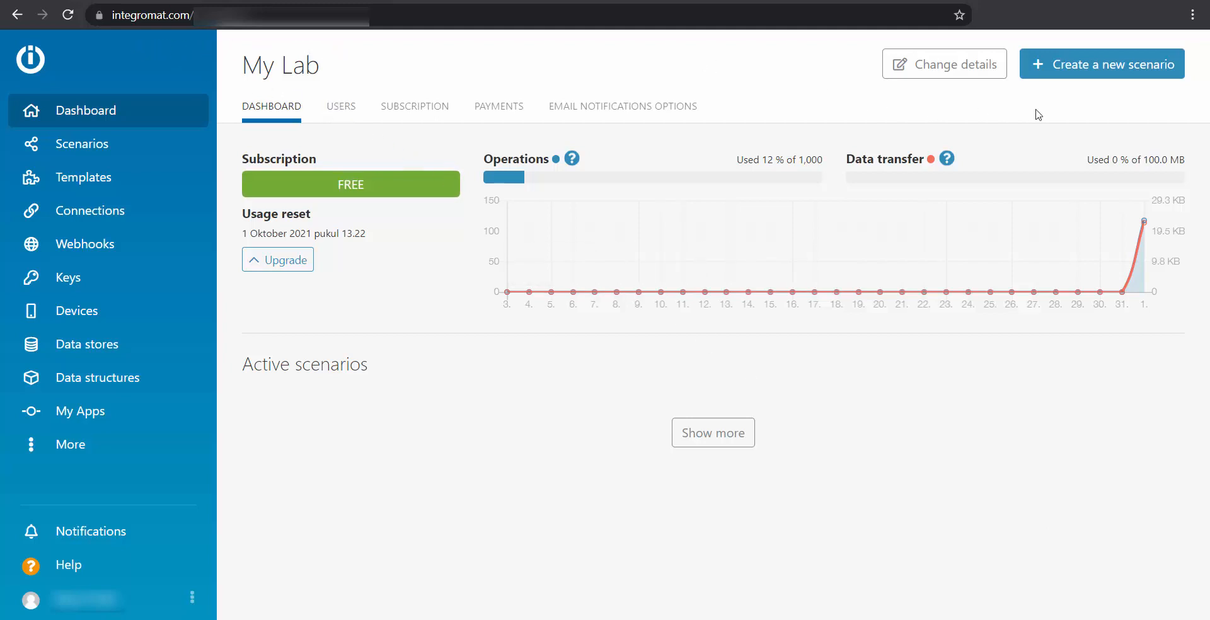
Step: Create a new scenario with the Google Sheets Watch Rows trigger as its first module
{"action": "left_click", "coordinate": [1101, 66]}
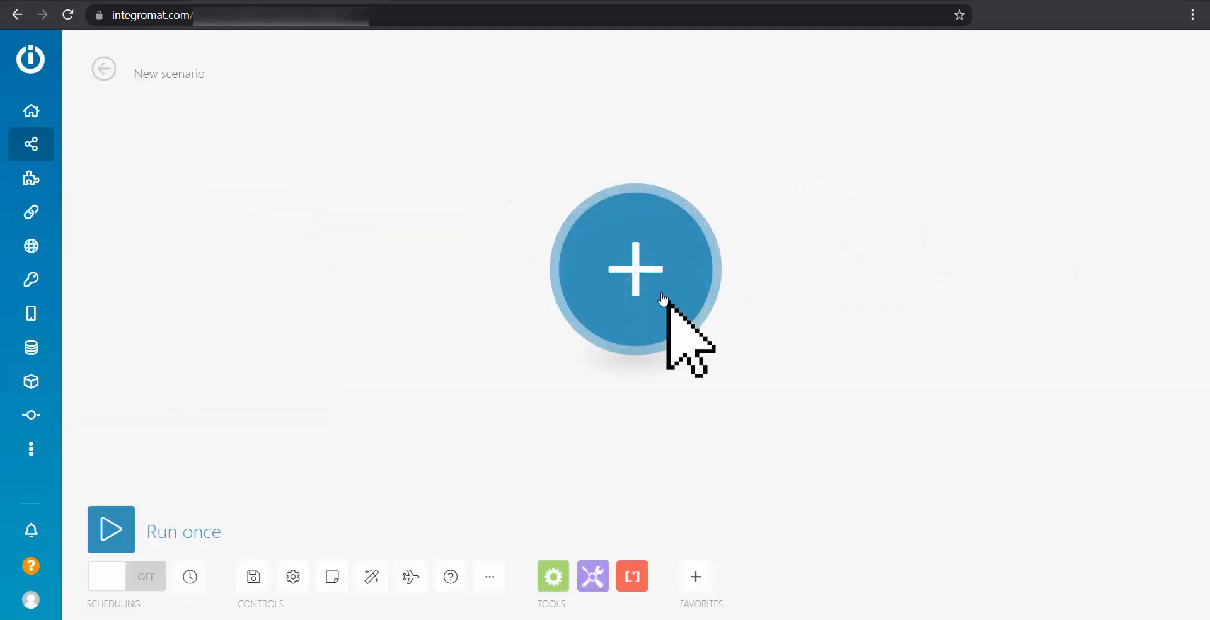
{"action": "left_click", "coordinate": [651, 301]}
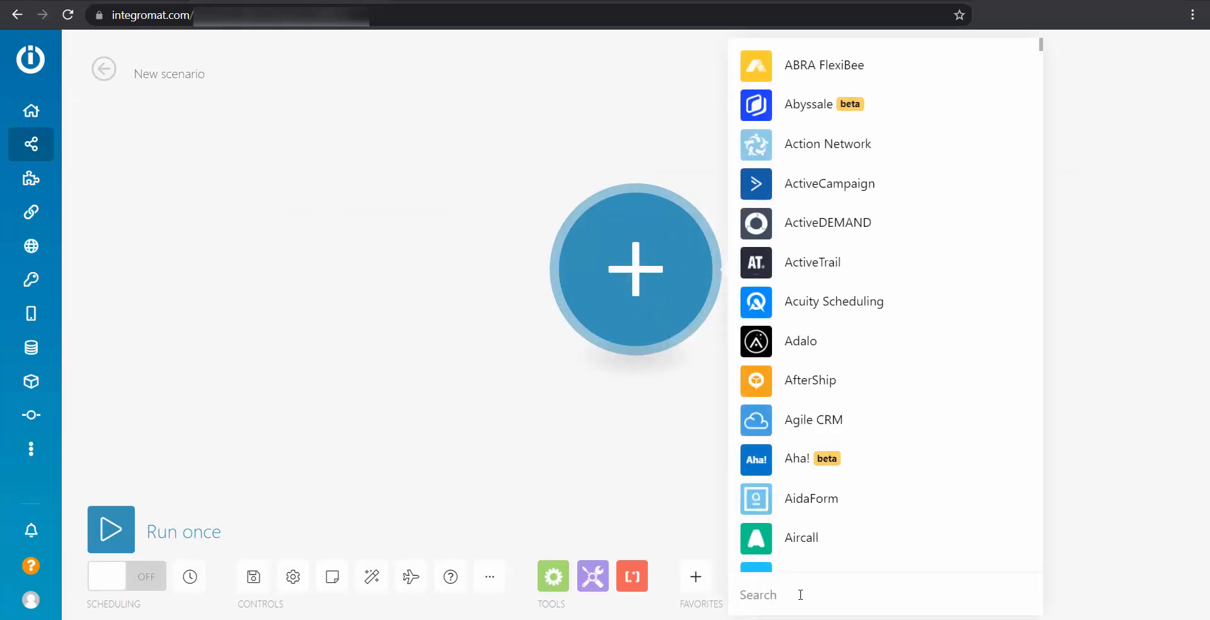
{"action": "type", "text": "google sheets"}
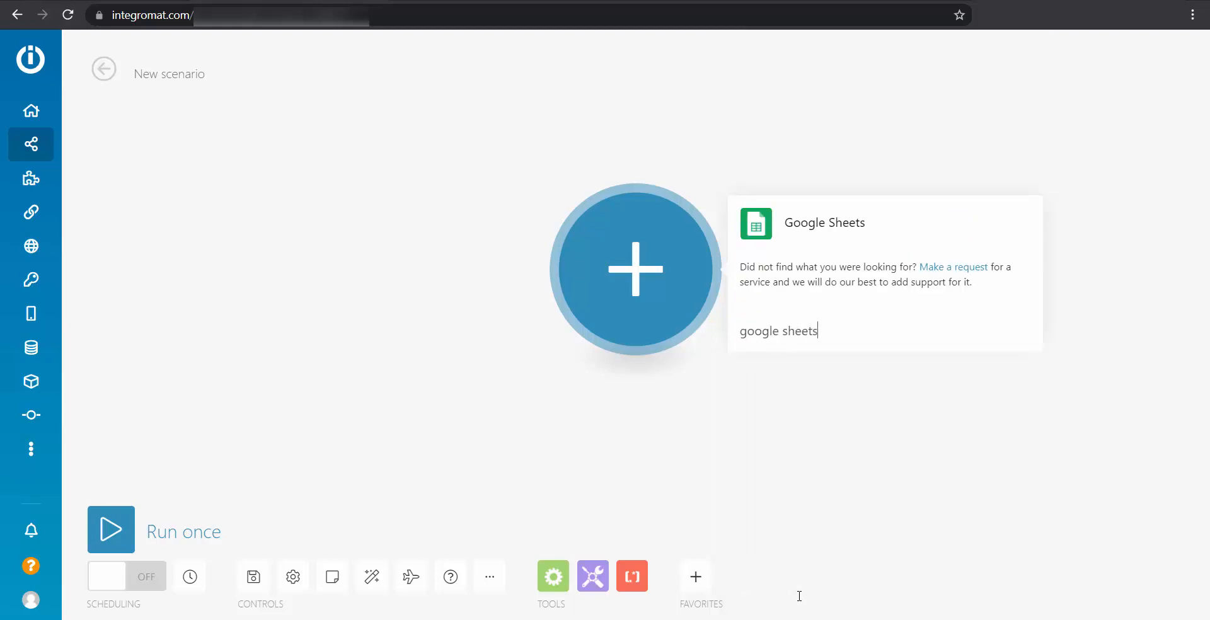
{"action": "left_click", "coordinate": [841, 239]}
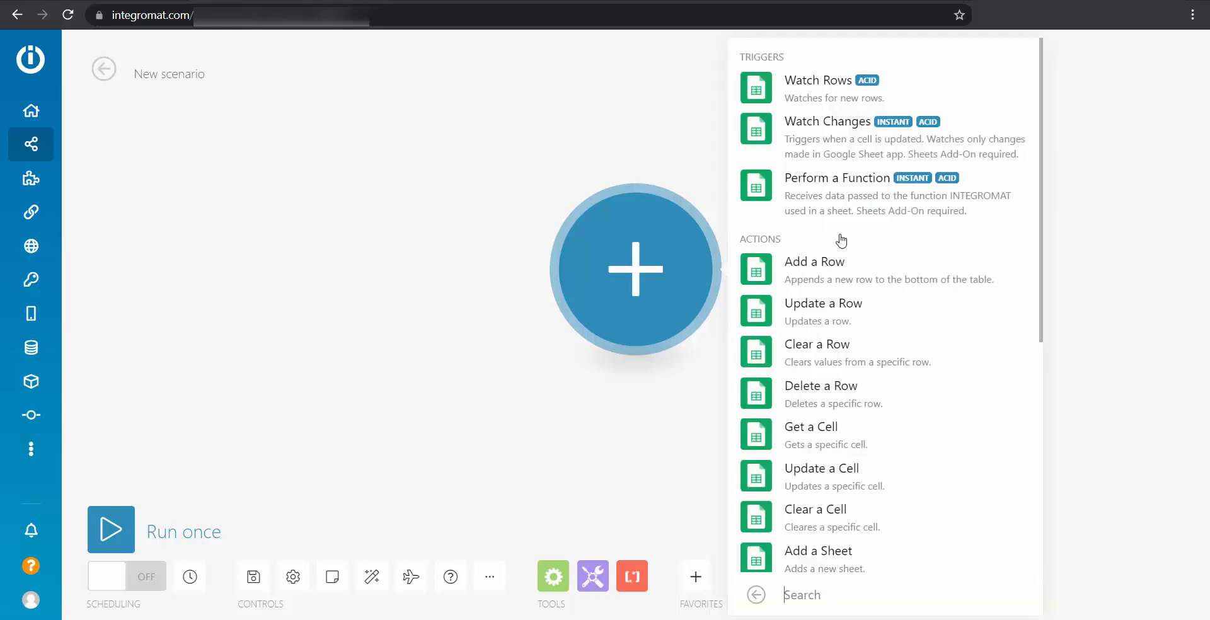
{"action": "left_click", "coordinate": [825, 95]}
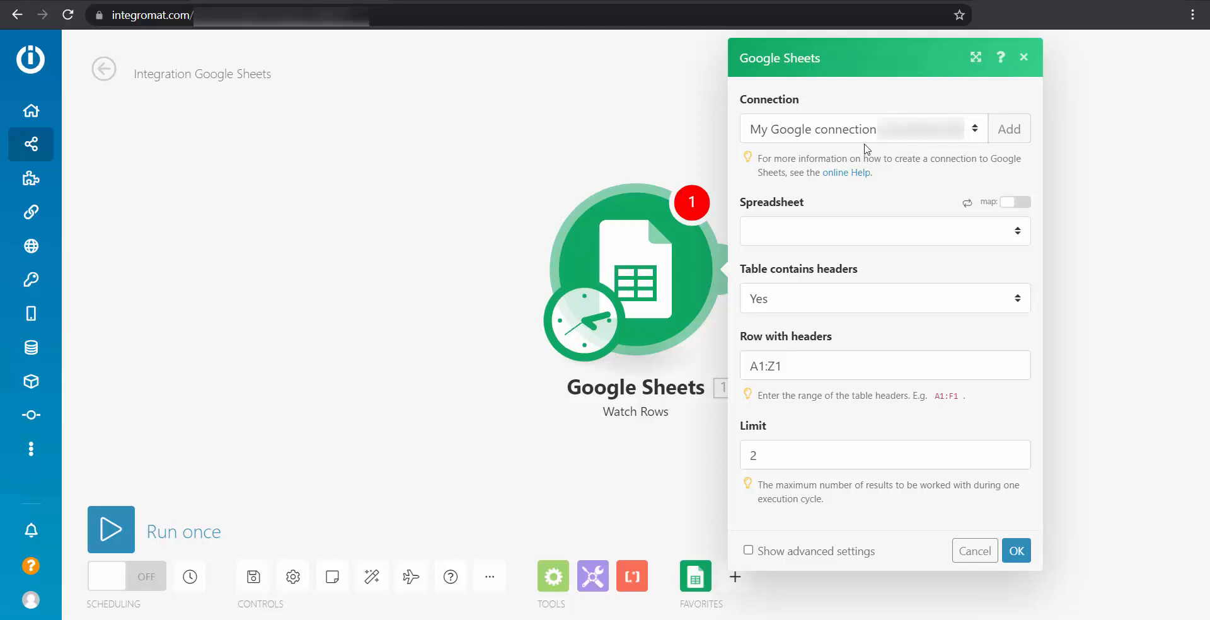
Step: Set the trigger's spreadsheet to Healthy Lifestyles (Responses) and its sheet to Form Responses 1
{"action": "left_click", "coordinate": [764, 238]}
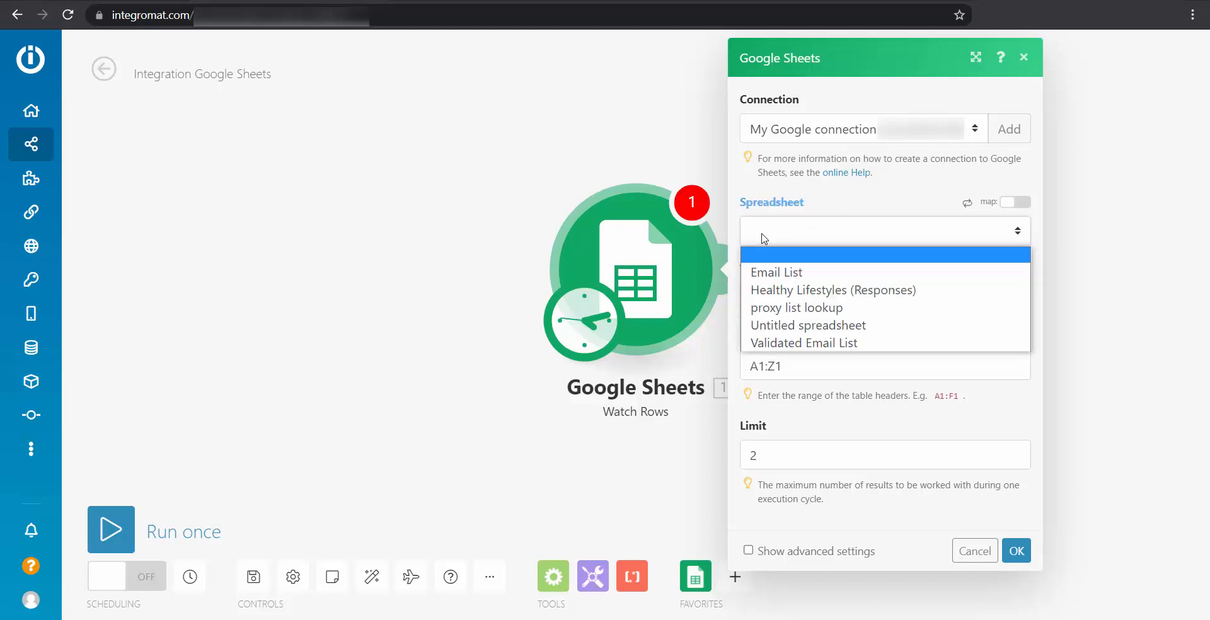
{"action": "left_click", "coordinate": [796, 290]}
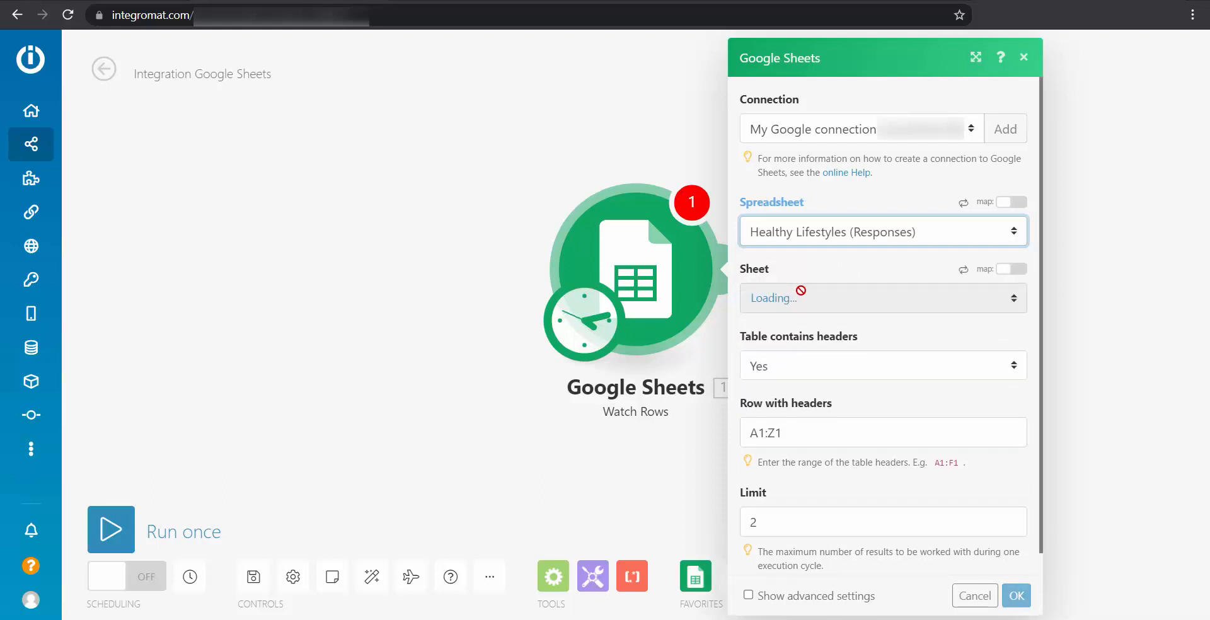
{"action": "left_click", "coordinate": [788, 304]}
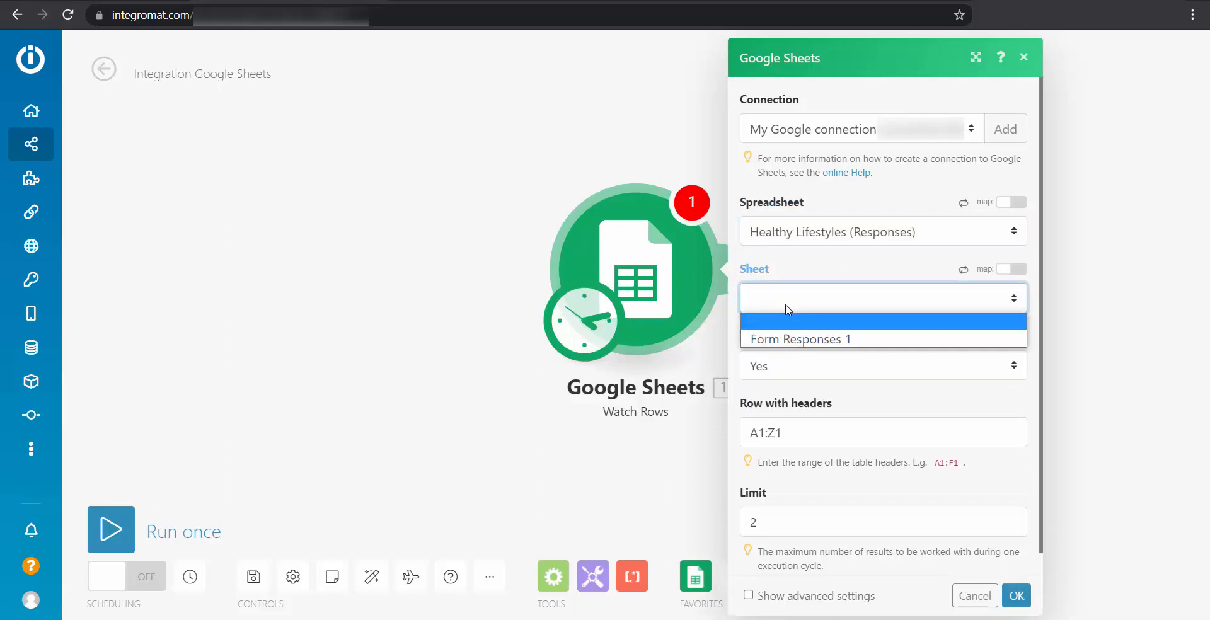
{"action": "left_click", "coordinate": [804, 342]}
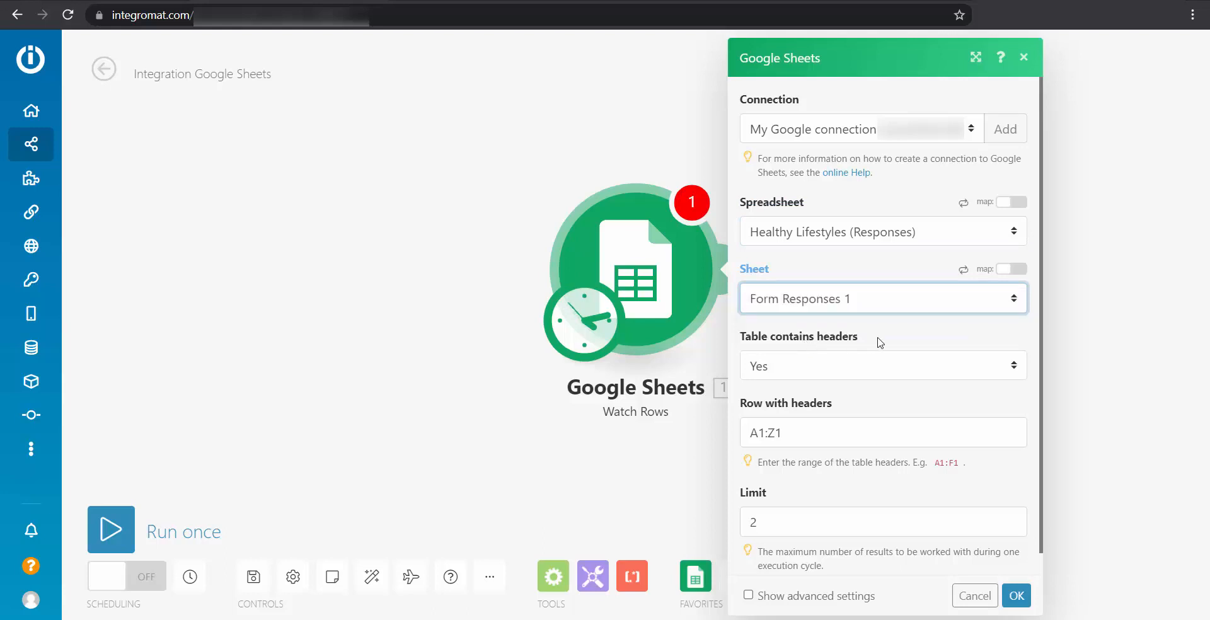
Step: Set the Watch Rows limit to 15 and have the trigger start with all rows
{"action": "scroll", "coordinate": [876, 349], "scroll_direction": "down", "scroll_amount": 1}
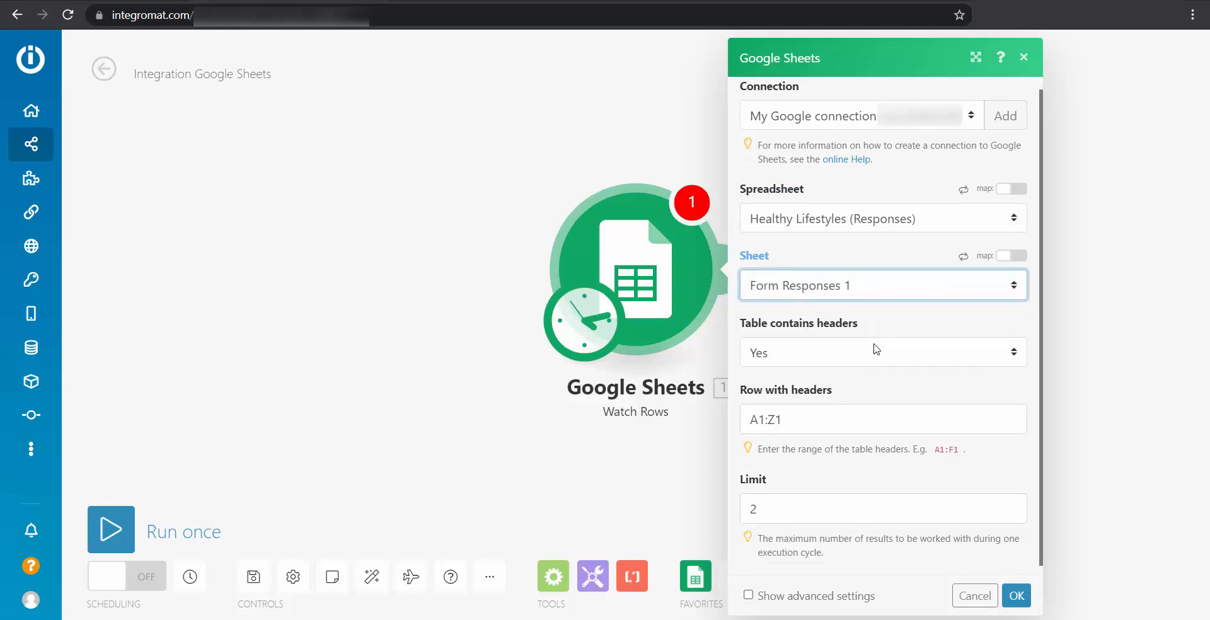
{"action": "left_click", "coordinate": [755, 495]}
{"action": "type", "text": "15"}
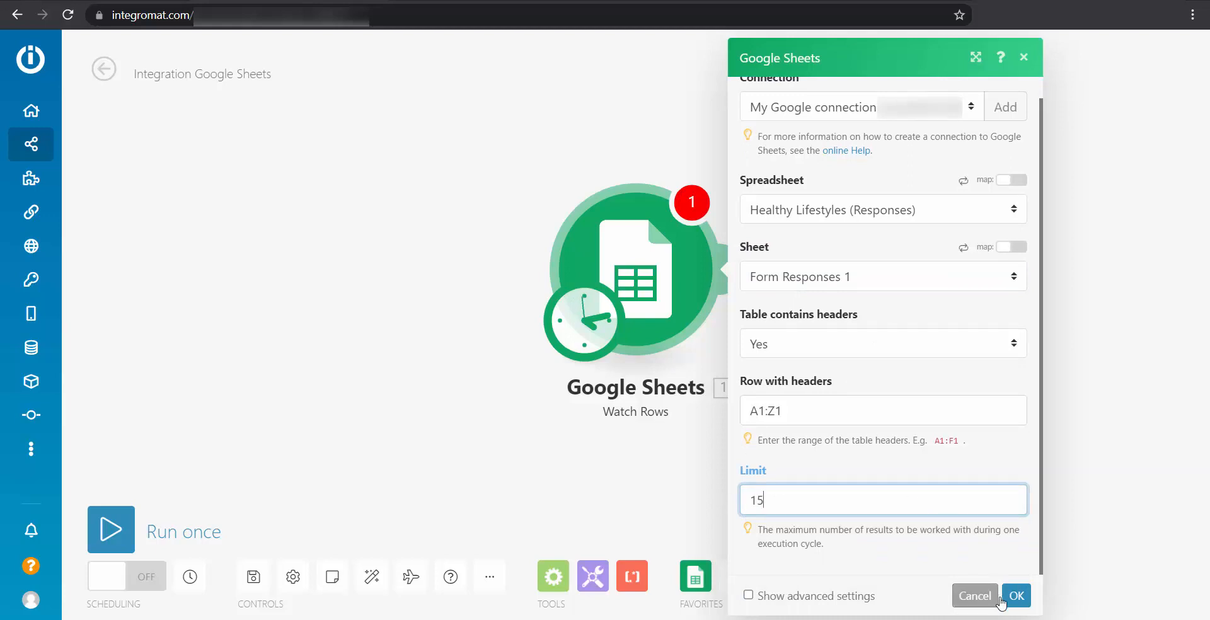
{"action": "left_click", "coordinate": [1020, 600]}
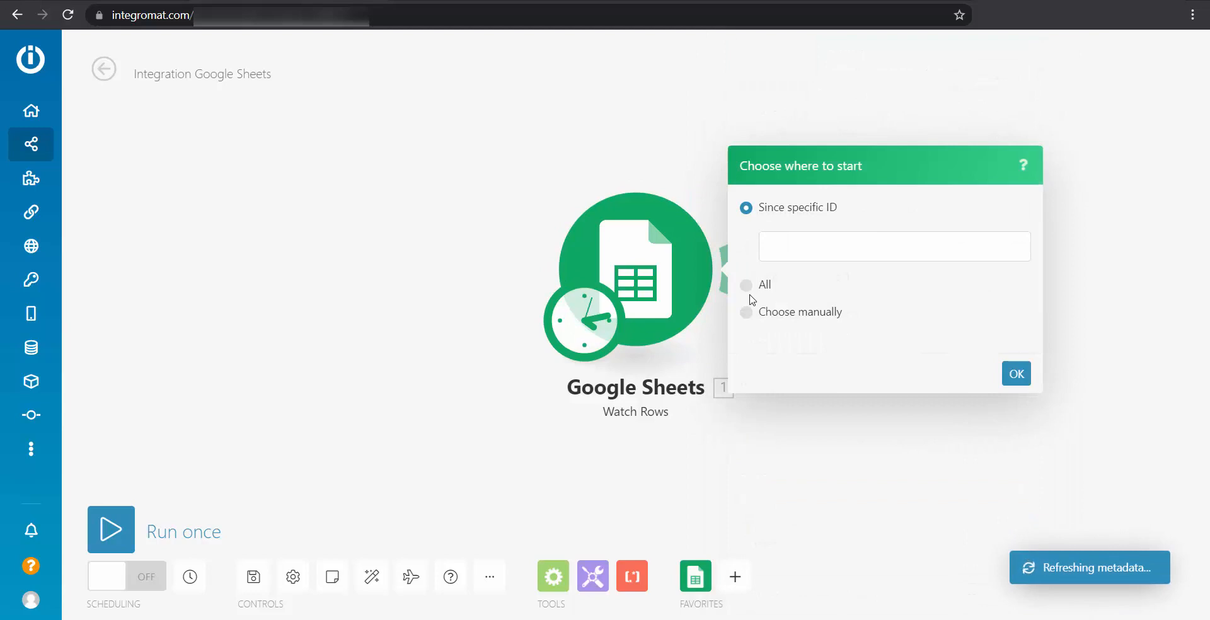
{"action": "left_click", "coordinate": [748, 288]}
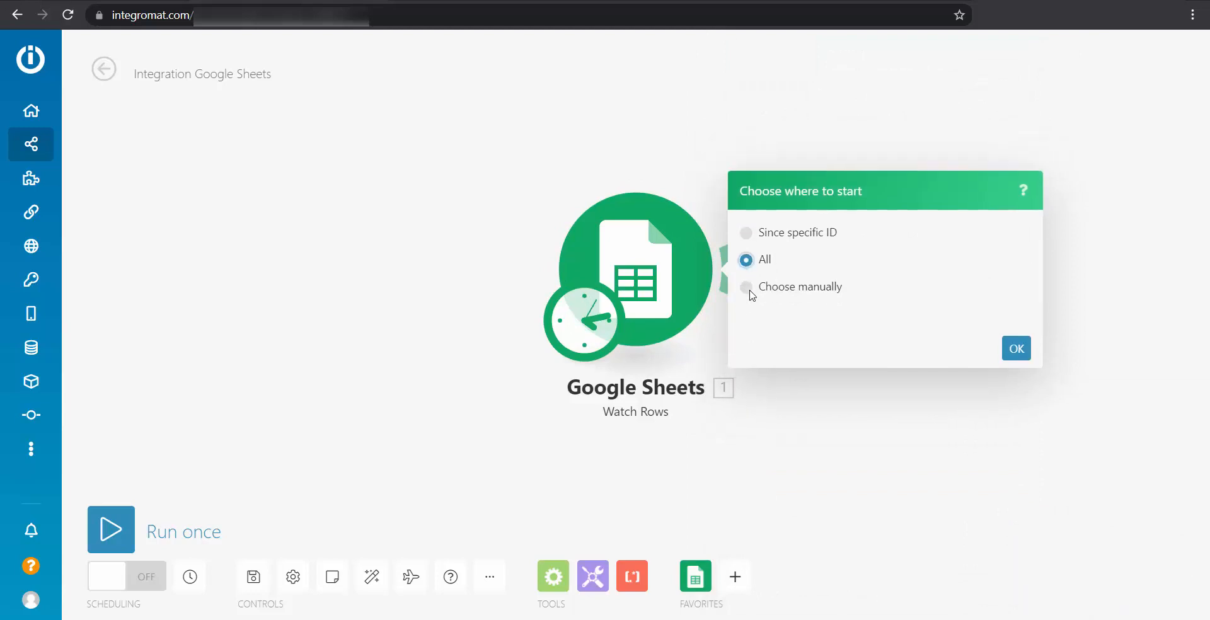
{"action": "left_click", "coordinate": [1017, 349]}
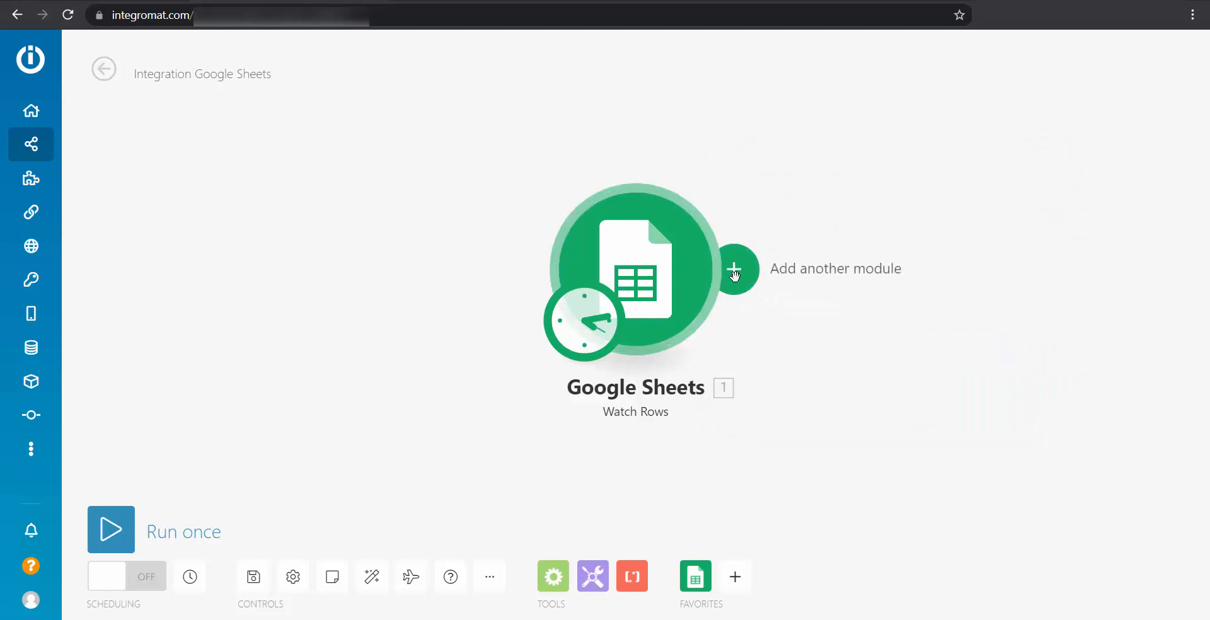
Step: Add a MailboxValidator Disposable Email module after the Google Sheets trigger
{"action": "left_click", "coordinate": [734, 273]}
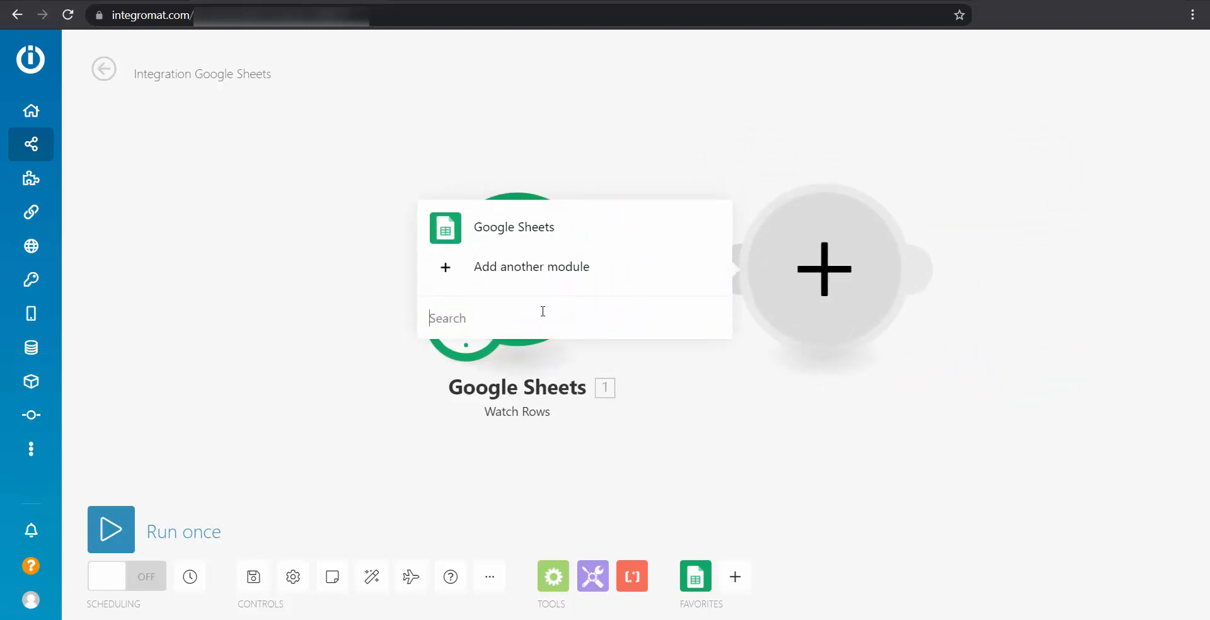
{"action": "left_click", "coordinate": [543, 311]}
{"action": "type", "text": "mailboxvalidator"}
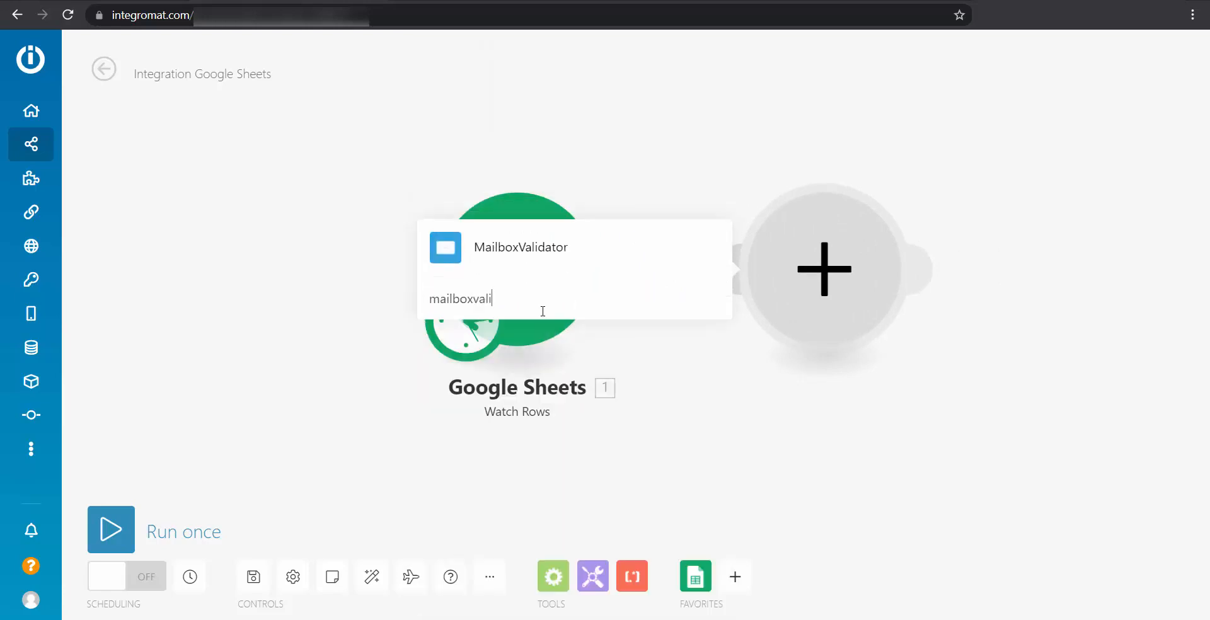
{"action": "left_click", "coordinate": [534, 238]}
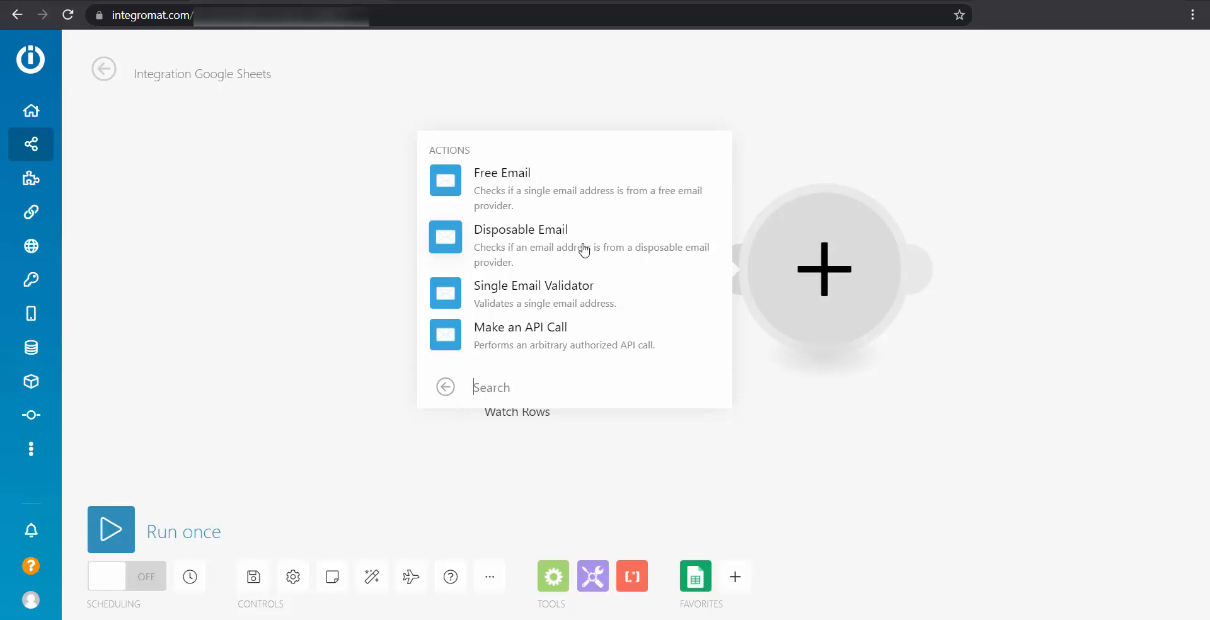
{"action": "left_click", "coordinate": [522, 252]}
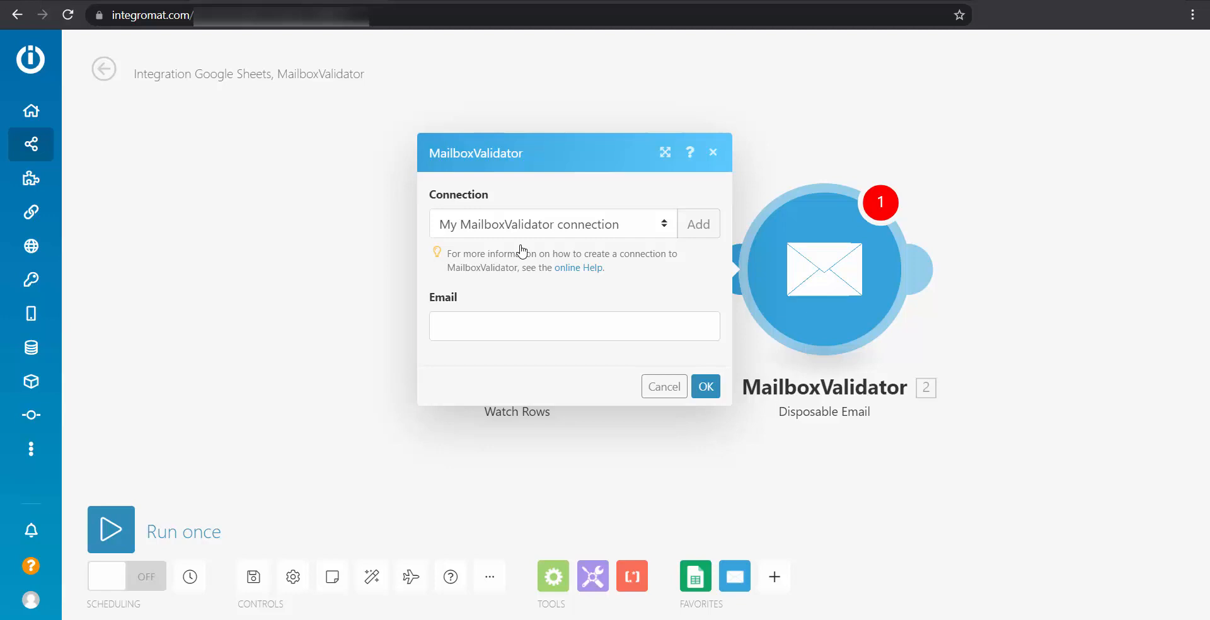
Step: Start adding a MailboxValidator connection, and log in to the MailboxValidator website with the account email and password
{"action": "left_click", "coordinate": [701, 238]}
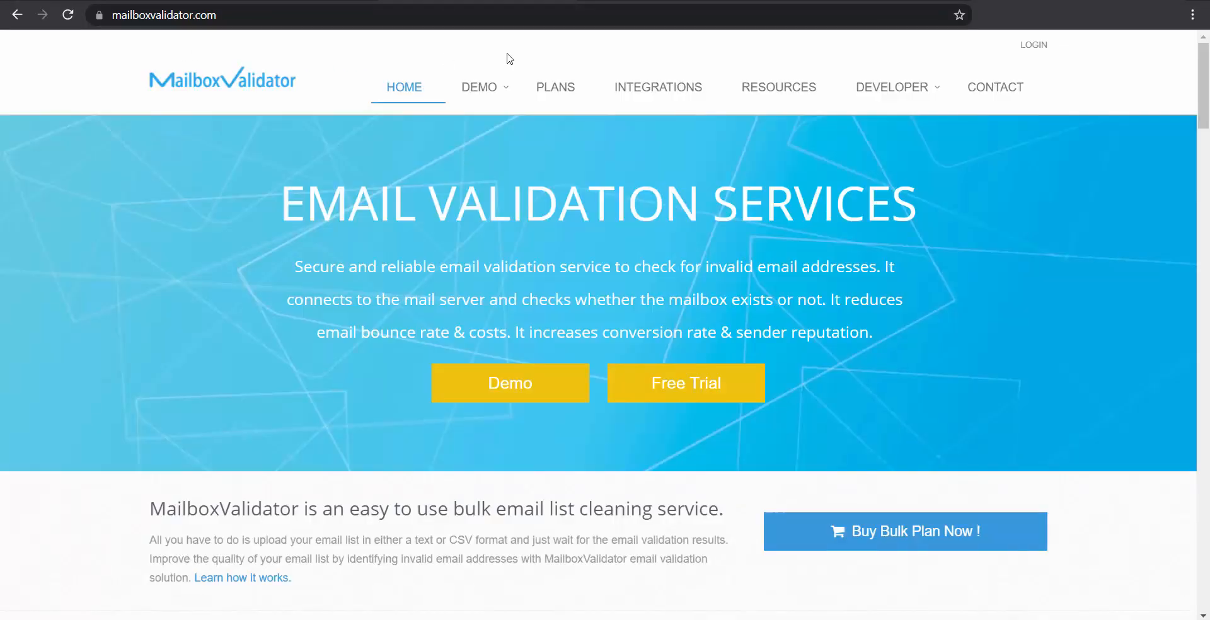
{"action": "left_click", "coordinate": [1034, 46]}
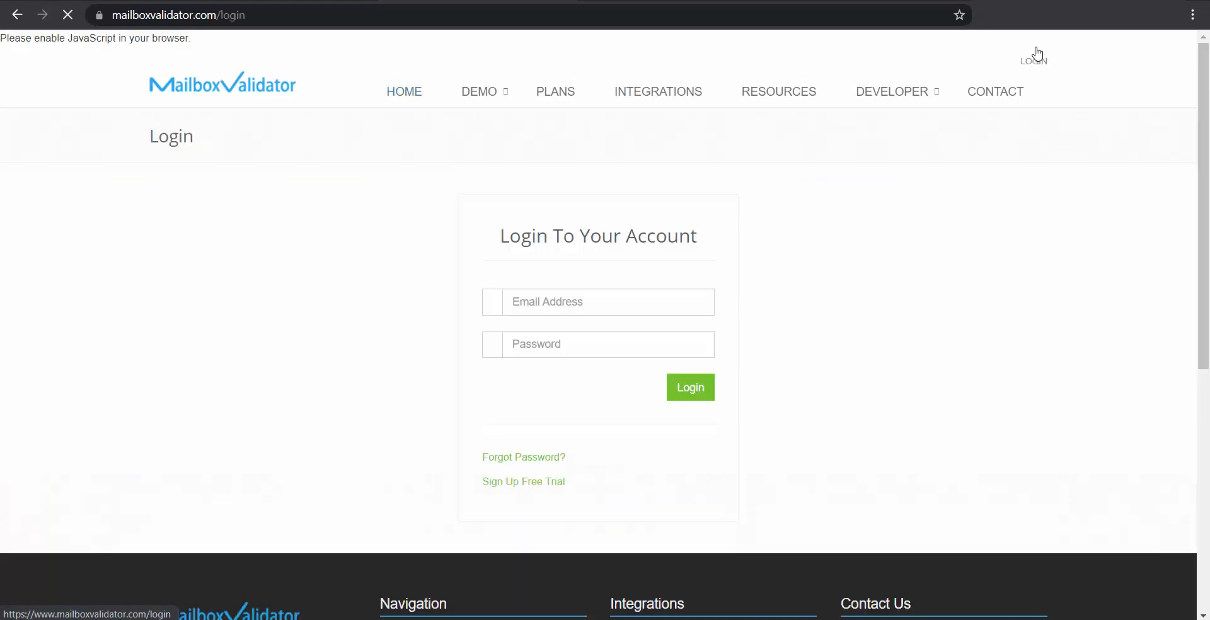
{"action": "left_click", "coordinate": [569, 307]}
{"action": "type", "text": "•••••••••••••••••••••••"}
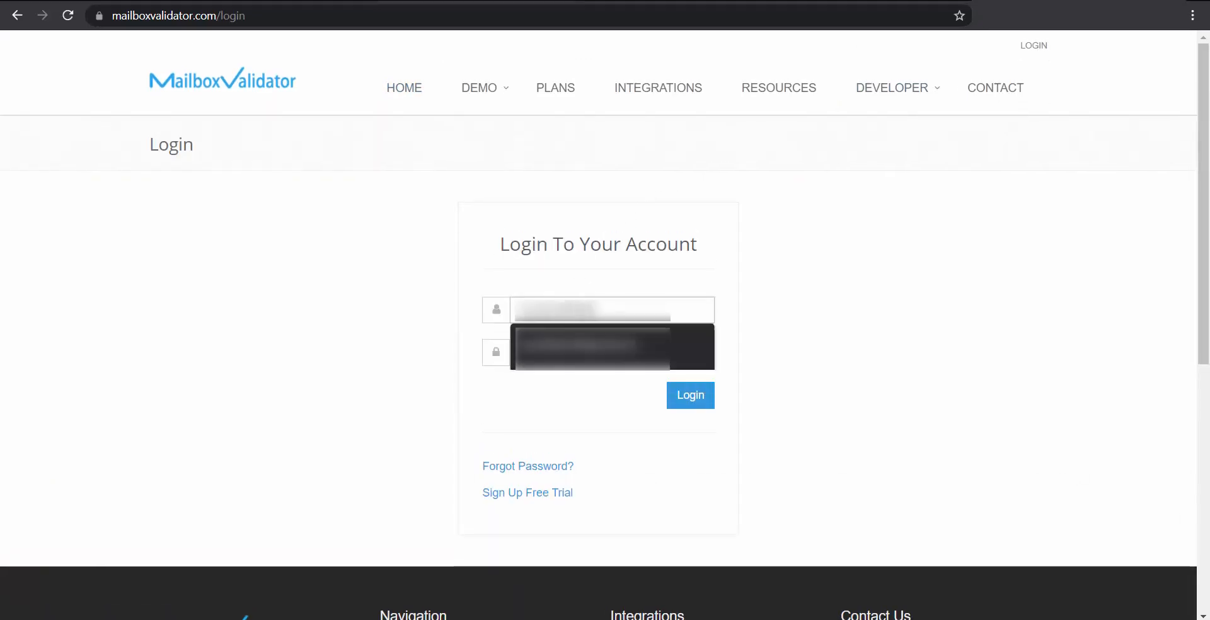
{"action": "left_click", "coordinate": [576, 352]}
{"action": "left_click", "coordinate": [576, 354]}
{"action": "type", "text": "••••••••"}
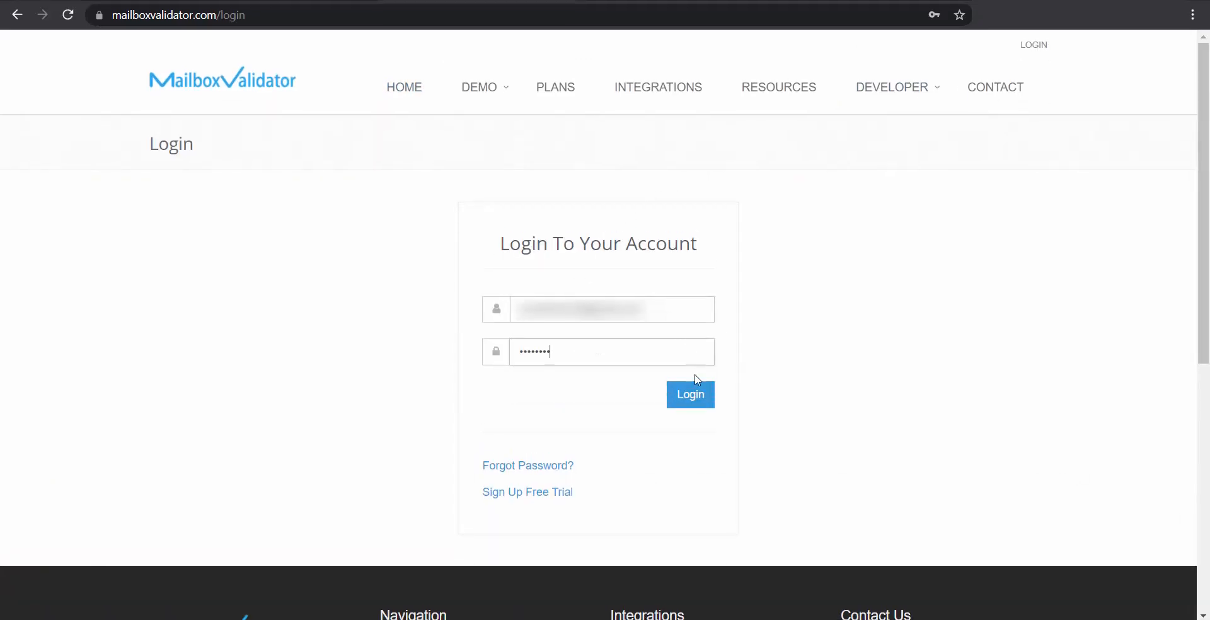
{"action": "left_click", "coordinate": [697, 406]}
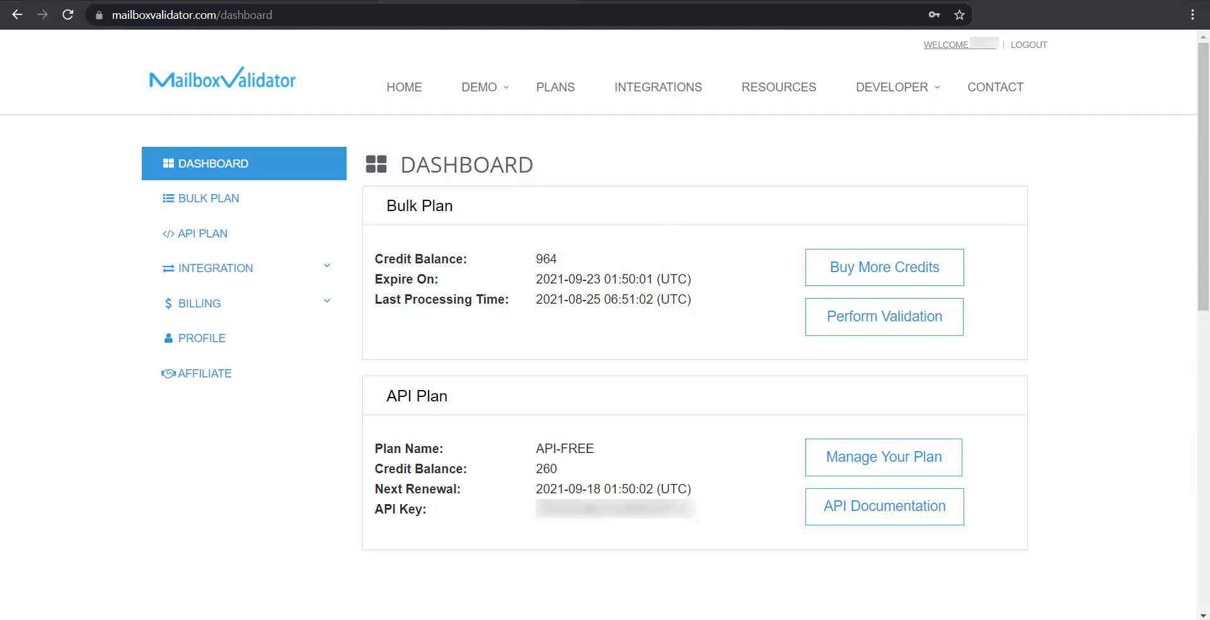
Step: Copy the API key from the API Plan section of the MailboxValidator dashboard
{"action": "left_click_drag", "start_coordinate": [536, 509], "coordinate": [706, 515]}
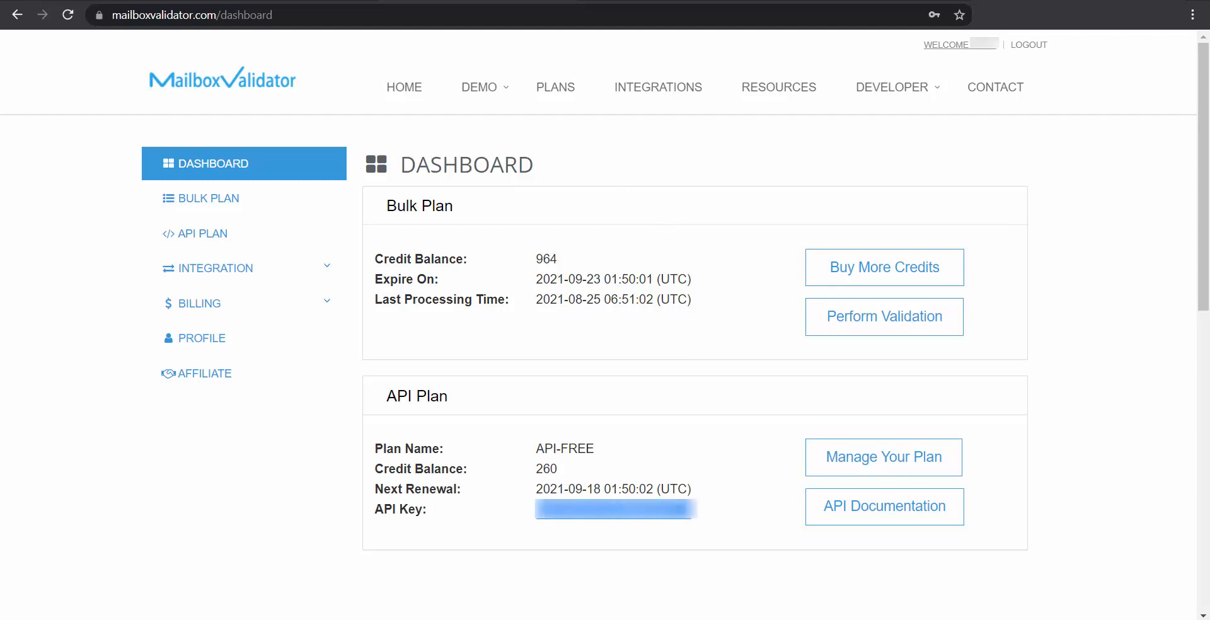
{"action": "right_click", "coordinate": [682, 510]}
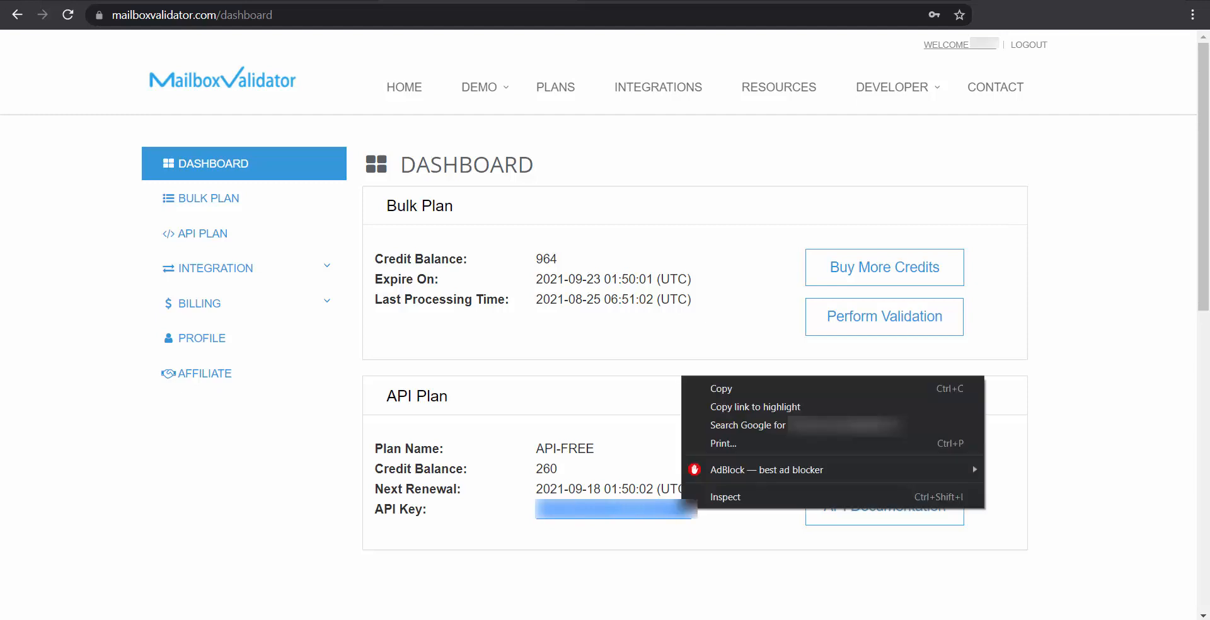
{"action": "left_click", "coordinate": [716, 389]}
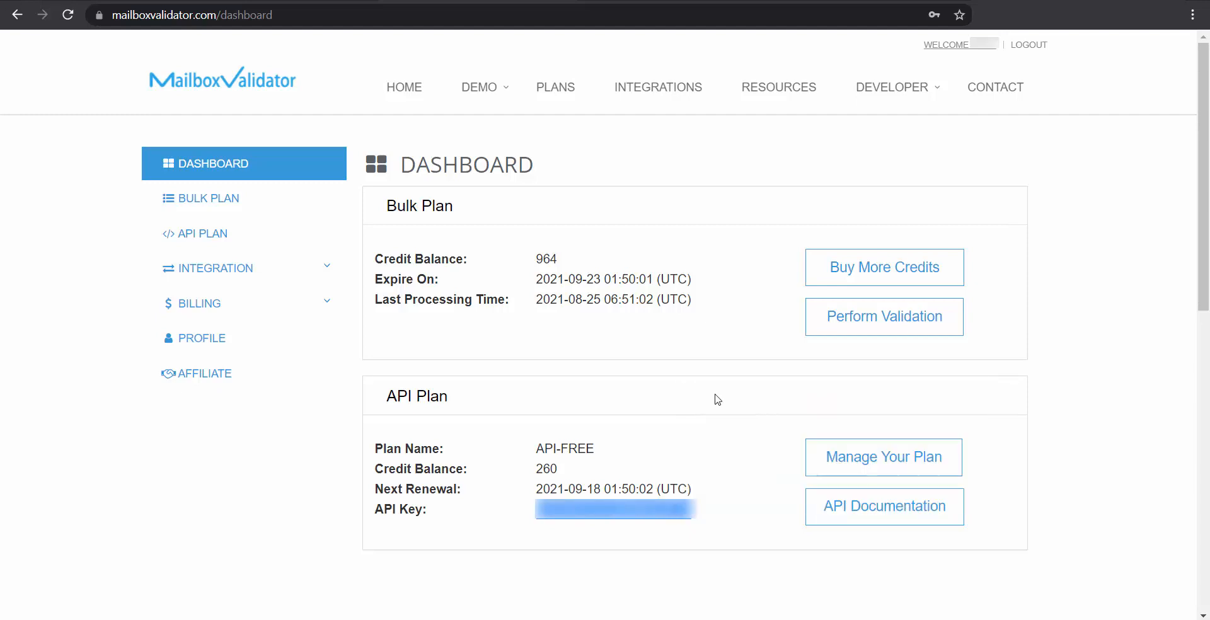
Step: Switch back to Integromat, fill in the API key of the new MailboxValidator connection, and close the form without creating it
{"action": "left_click", "coordinate": [303, 0]}
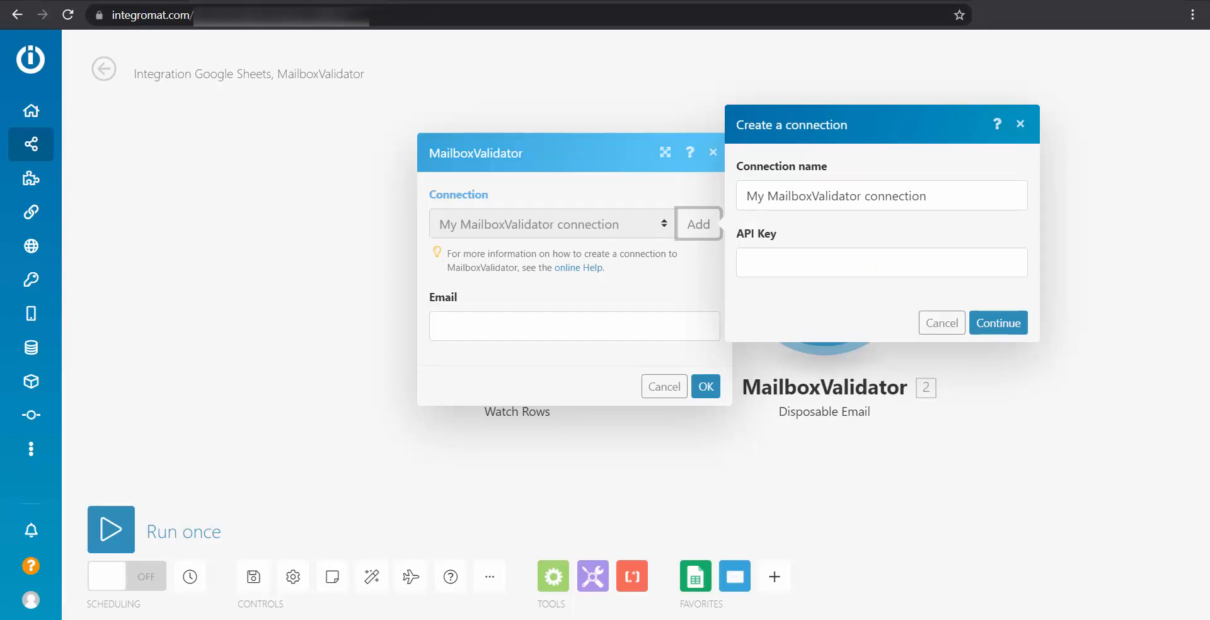
{"action": "left_click", "coordinate": [769, 260]}
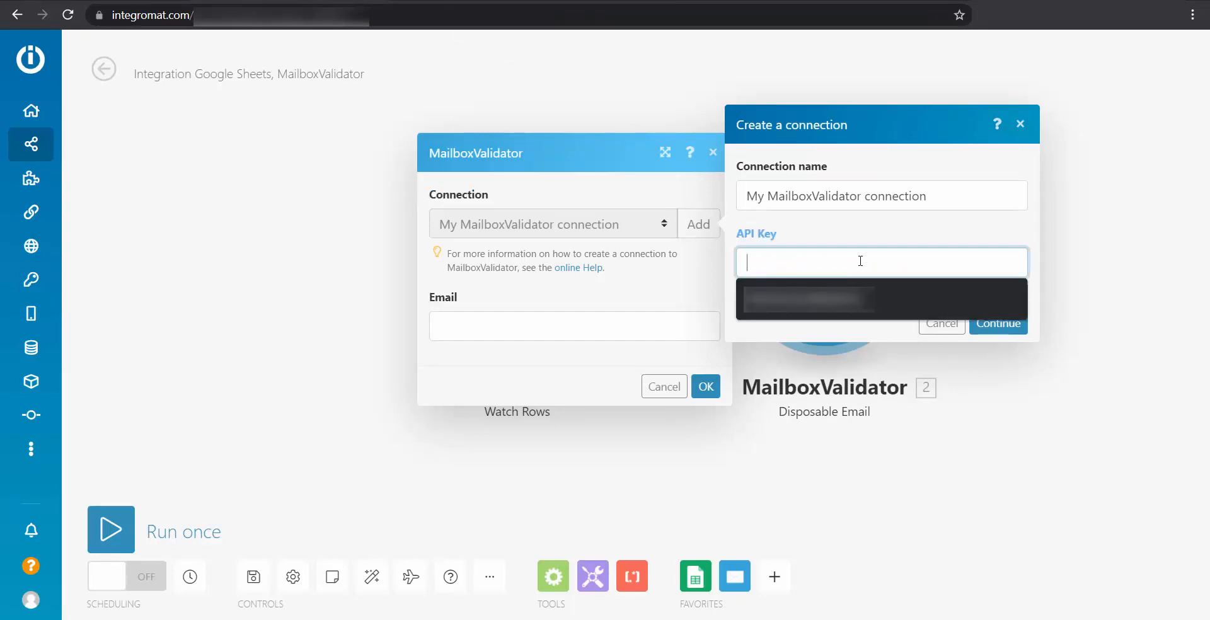
{"action": "left_click", "coordinate": [1006, 308]}
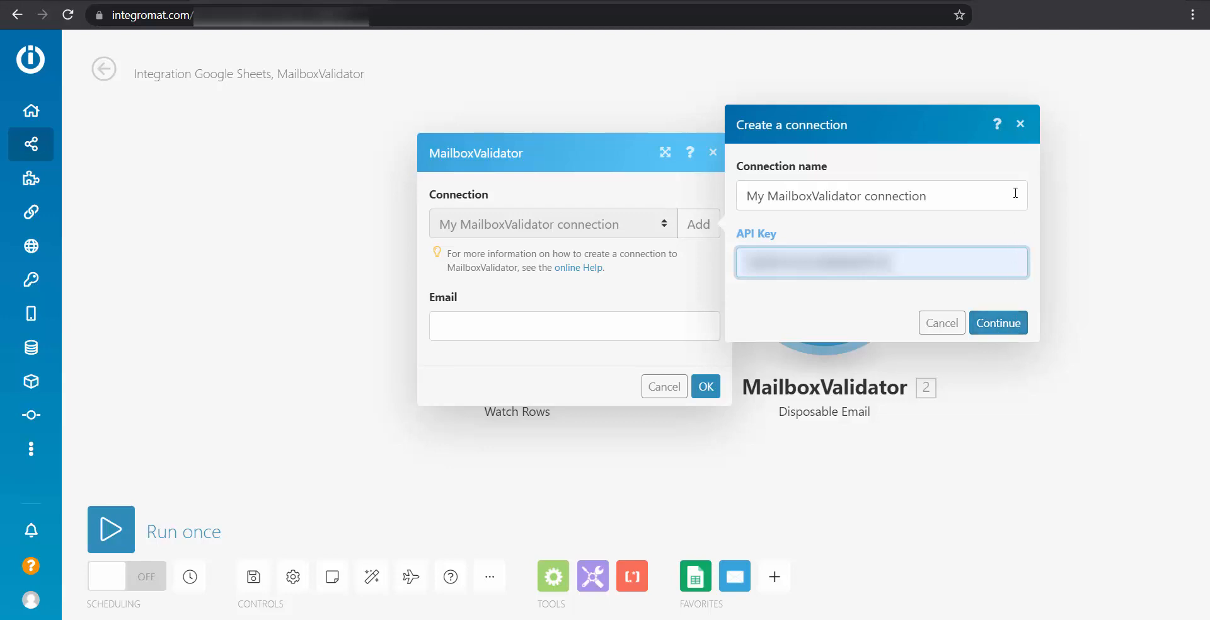
{"action": "left_click", "coordinate": [1020, 124]}
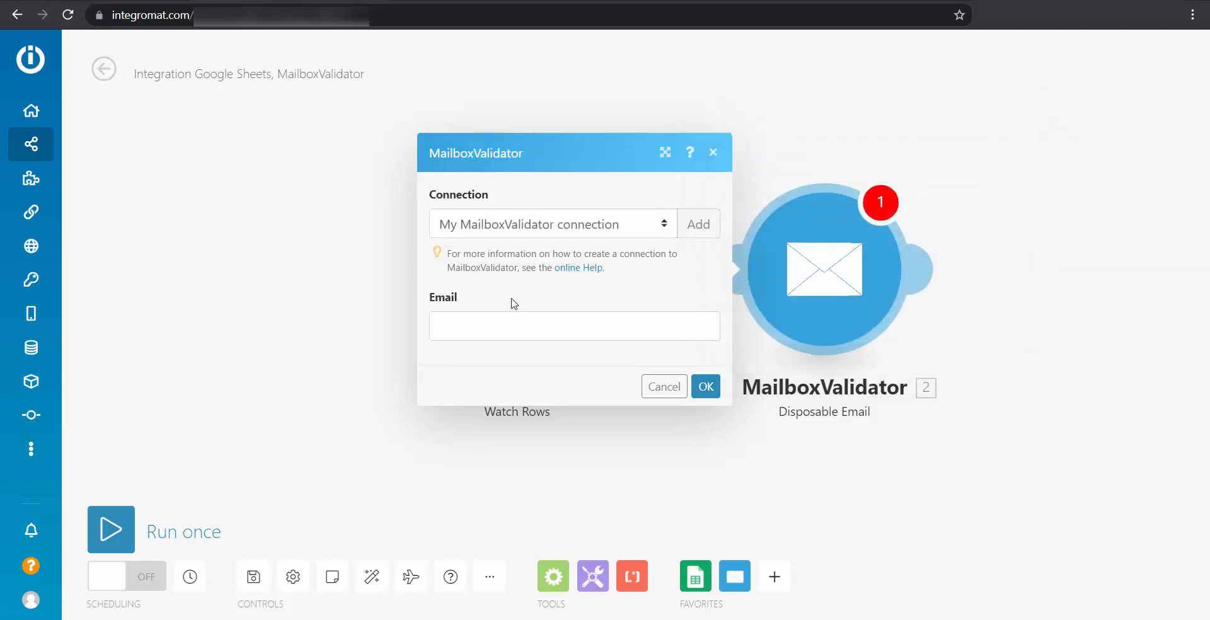
Step: Map the MailboxValidator module's Email field to the sheet column "Enter your email (B)" and save the module settings
{"action": "left_click", "coordinate": [452, 321]}
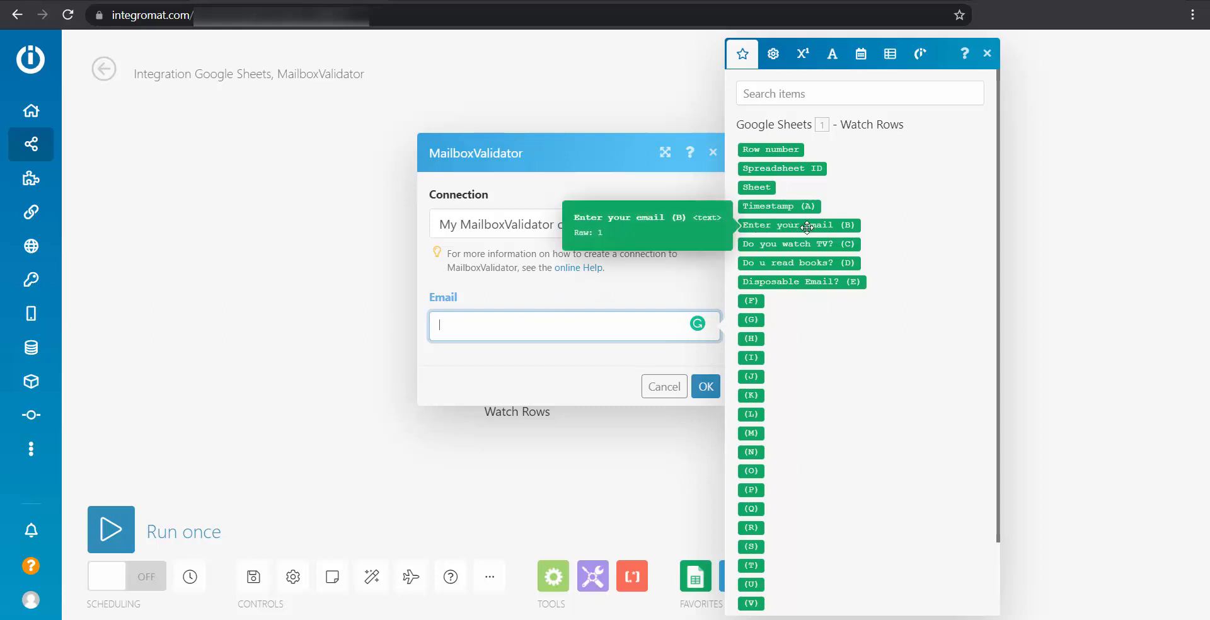
{"action": "left_click", "coordinate": [838, 229]}
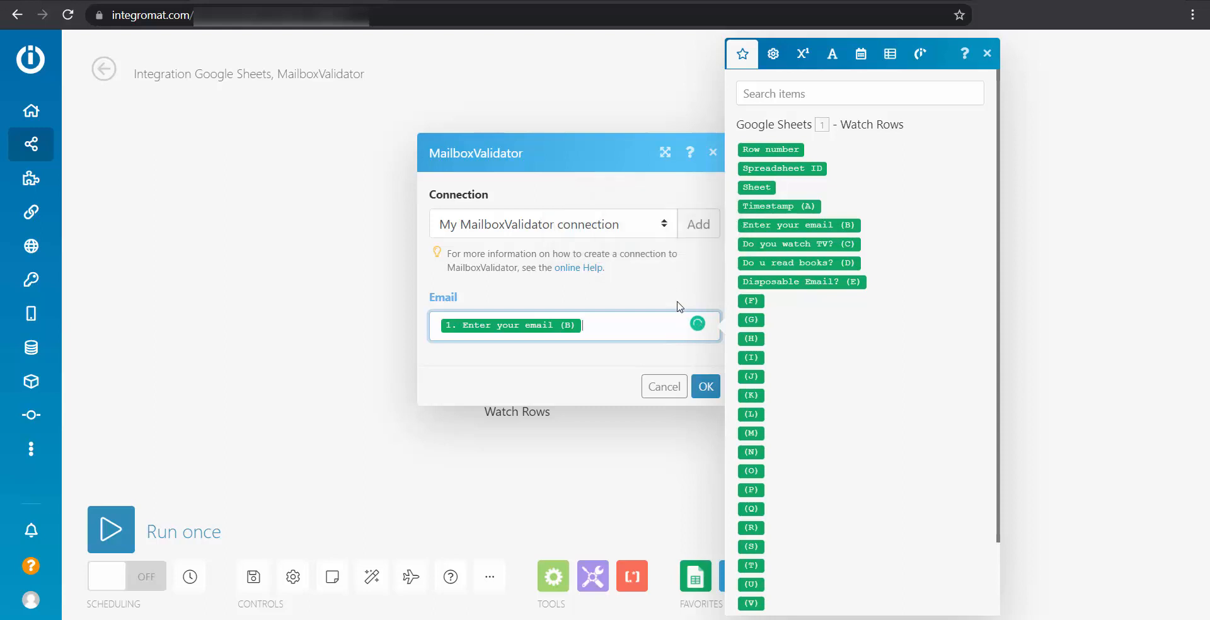
{"action": "left_click", "coordinate": [706, 387]}
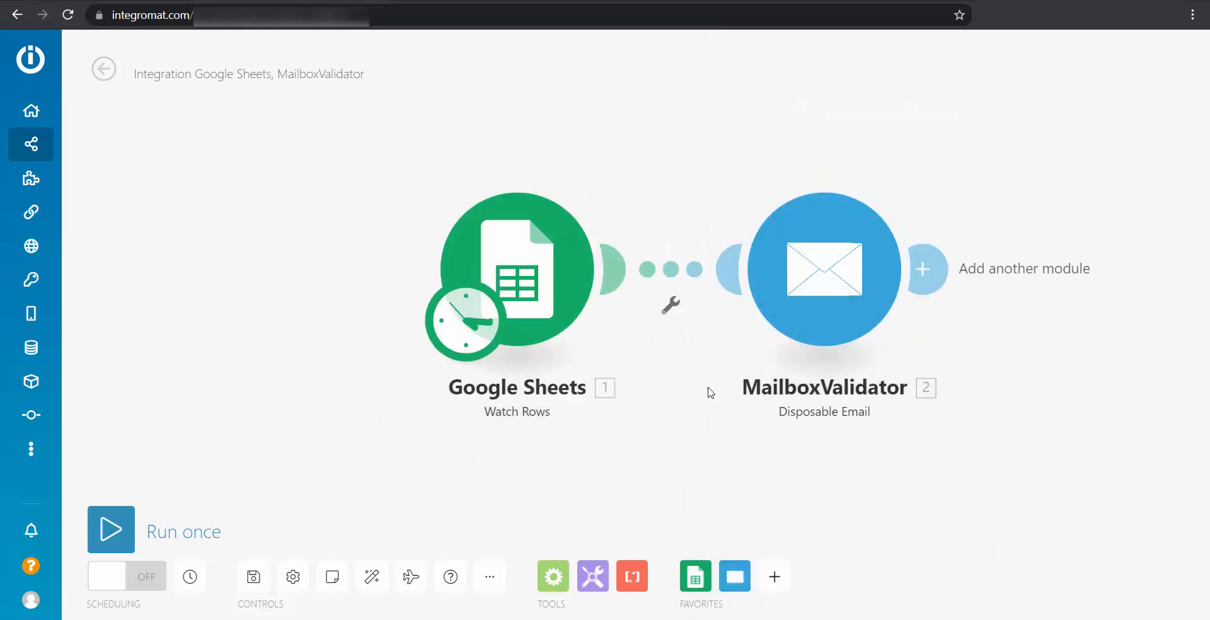
Step: Add a Google Sheets "Update a Row" module after the MailboxValidator module
{"action": "left_click", "coordinate": [923, 271]}
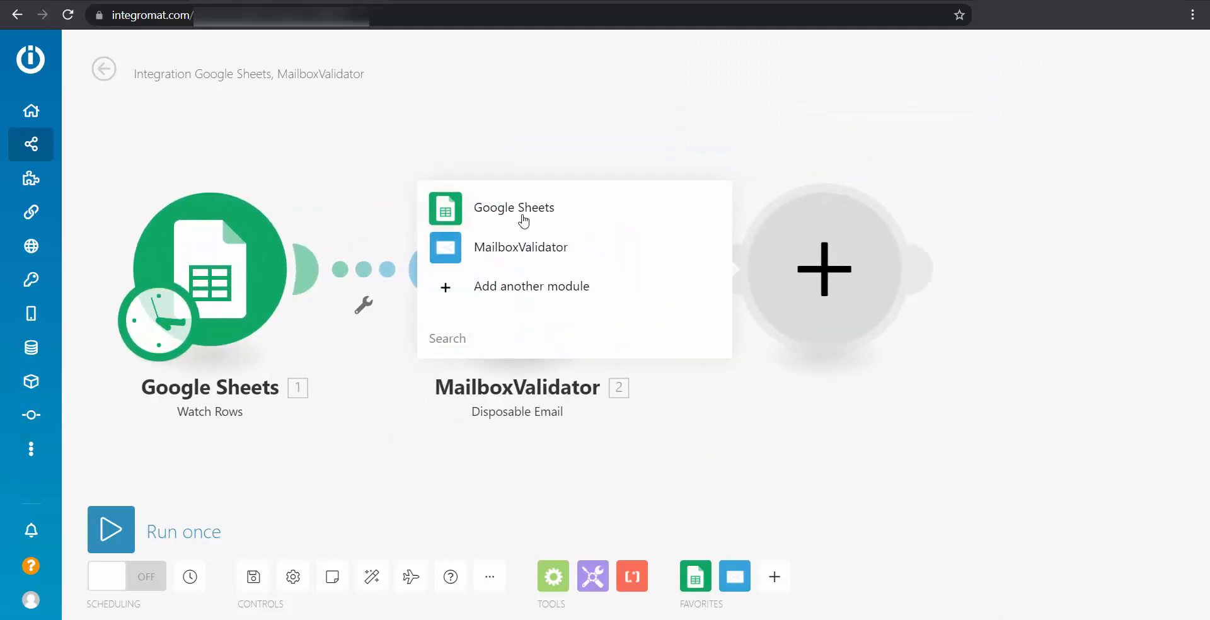
{"action": "left_click", "coordinate": [515, 218]}
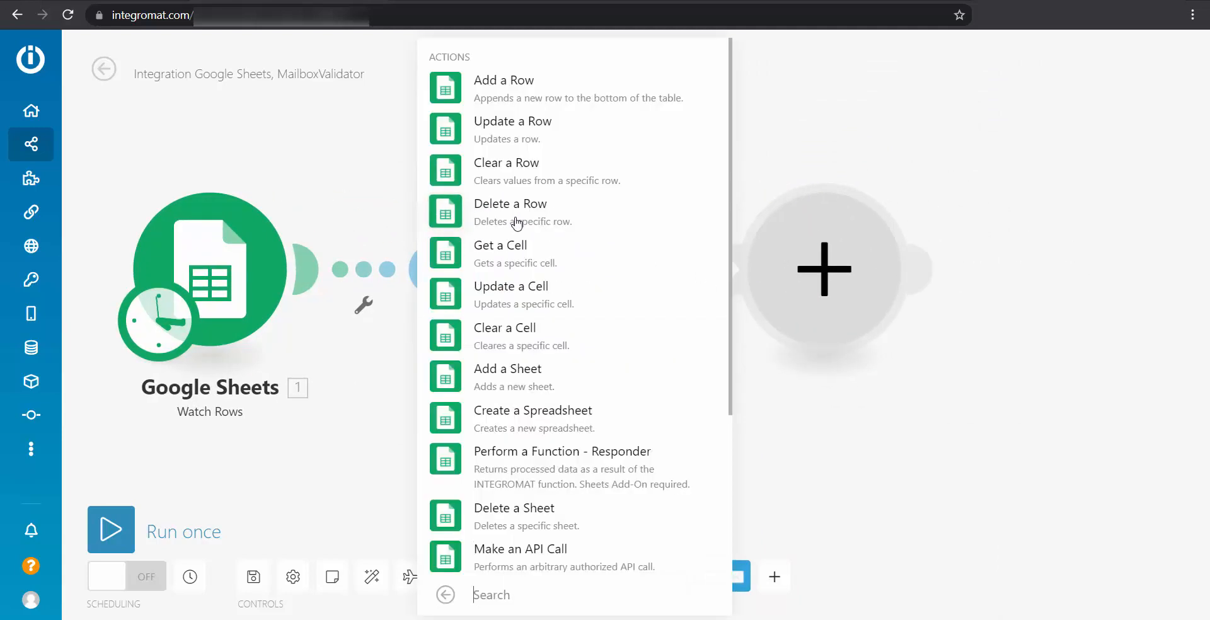
{"action": "left_click", "coordinate": [550, 133]}
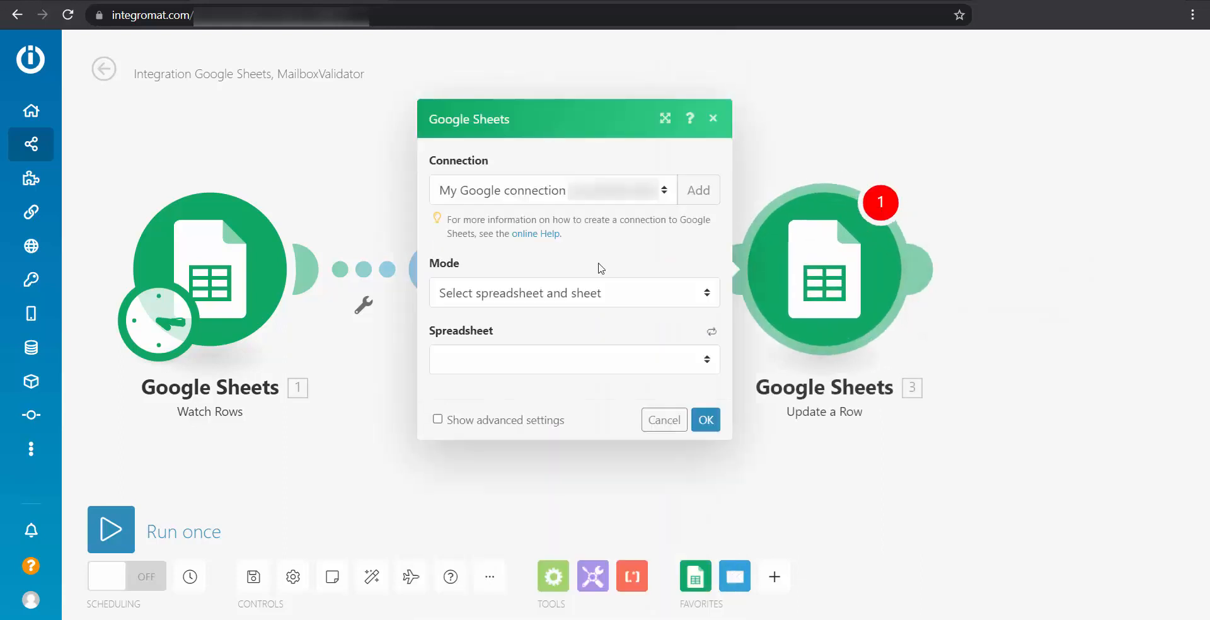
Step: Point the module to the spreadsheet "Healthy Lifestyles (Responses)", sheet "Form Responses 1", and map its row number to the Watch Rows module's "Row number"
{"action": "left_click", "coordinate": [567, 357]}
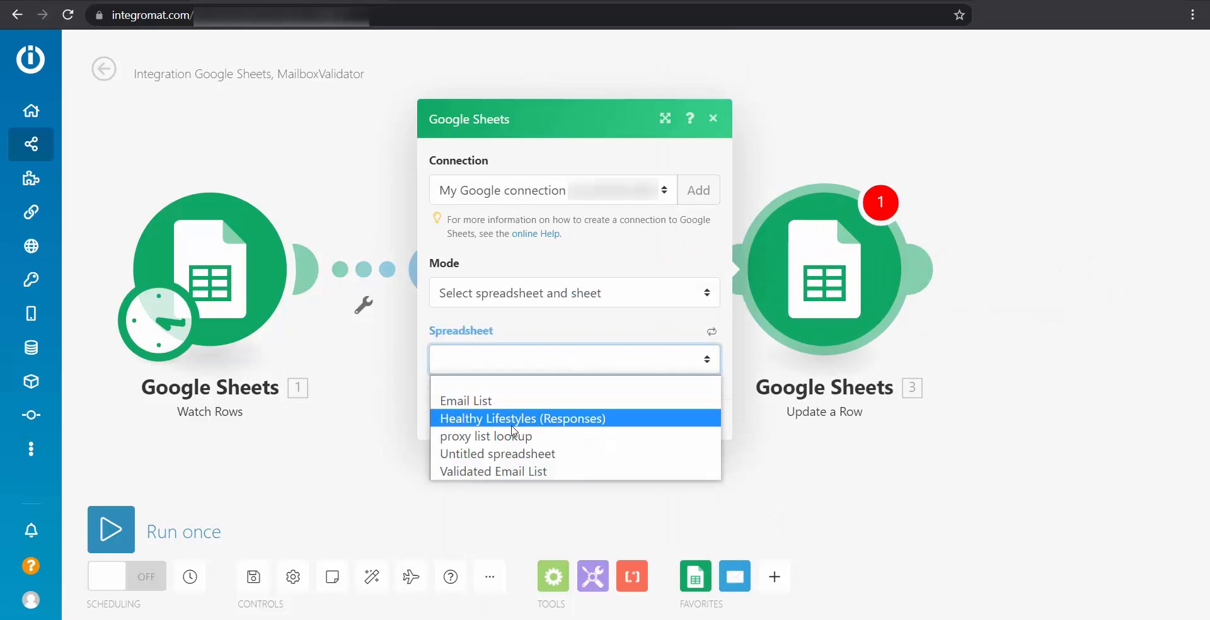
{"action": "left_click", "coordinate": [511, 426]}
{"action": "left_click", "coordinate": [562, 391]}
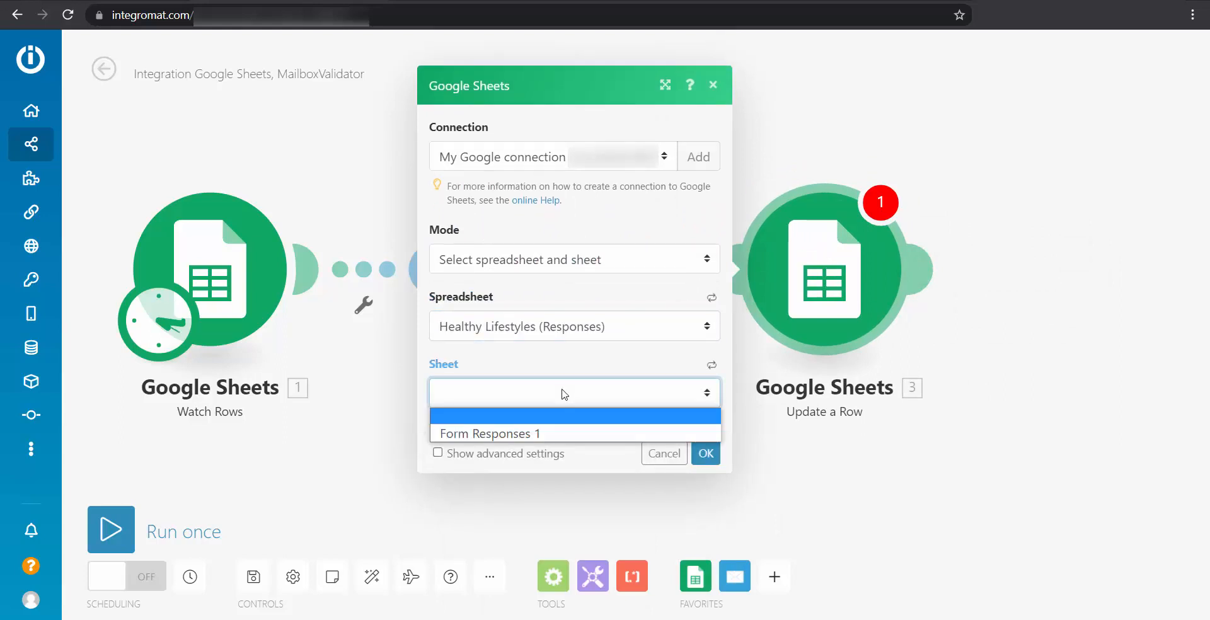
{"action": "left_click", "coordinate": [542, 434]}
{"action": "left_click", "coordinate": [543, 430]}
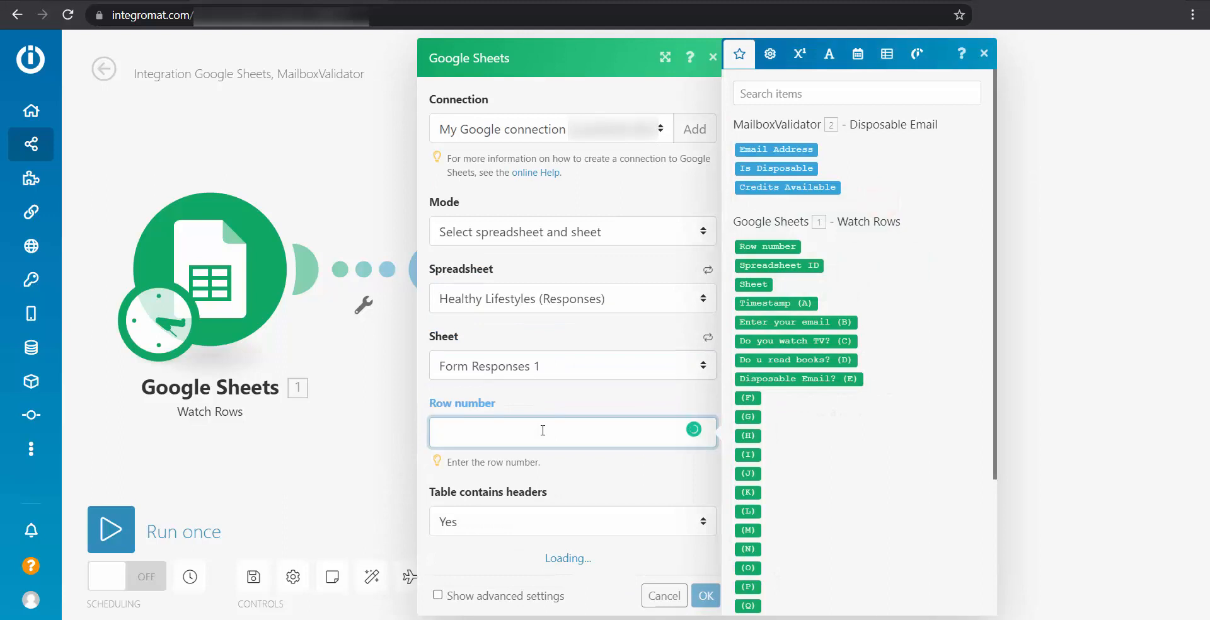
{"action": "left_click", "coordinate": [775, 246]}
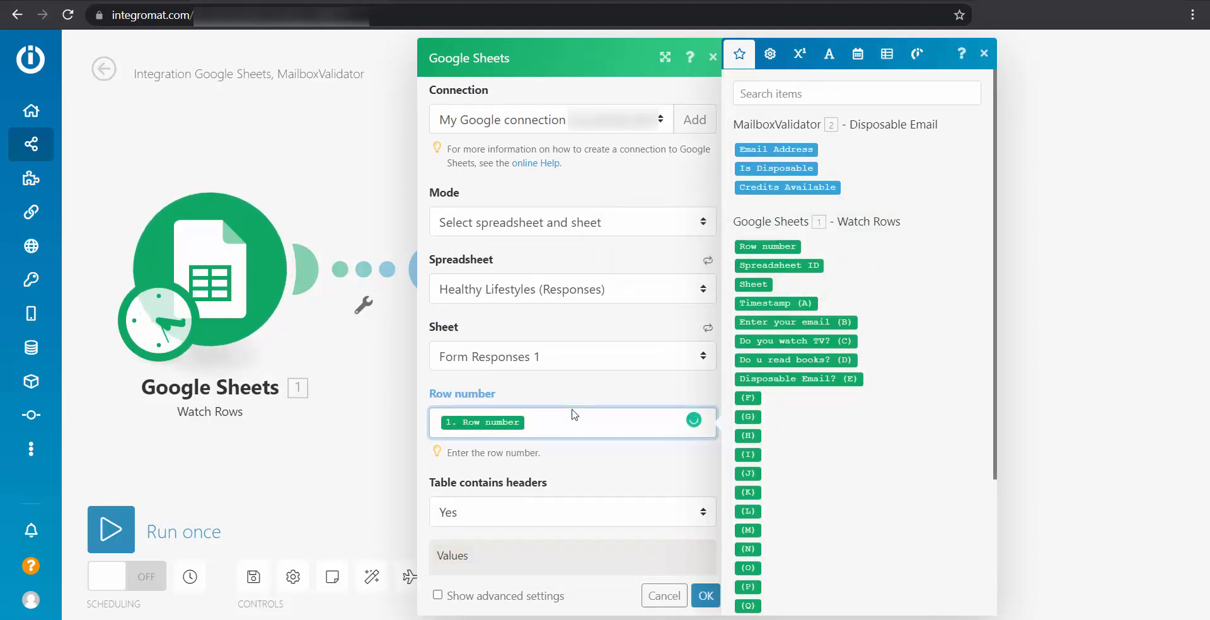
Step: Map the column "Disposable Email? (E)" to MailboxValidator's "Is Disposable" output and save the module settings
{"action": "scroll", "coordinate": [575, 416], "scroll_direction": "down", "scroll_amount": 4}
{"action": "scroll", "coordinate": [574, 414], "scroll_direction": "down", "scroll_amount": 6}
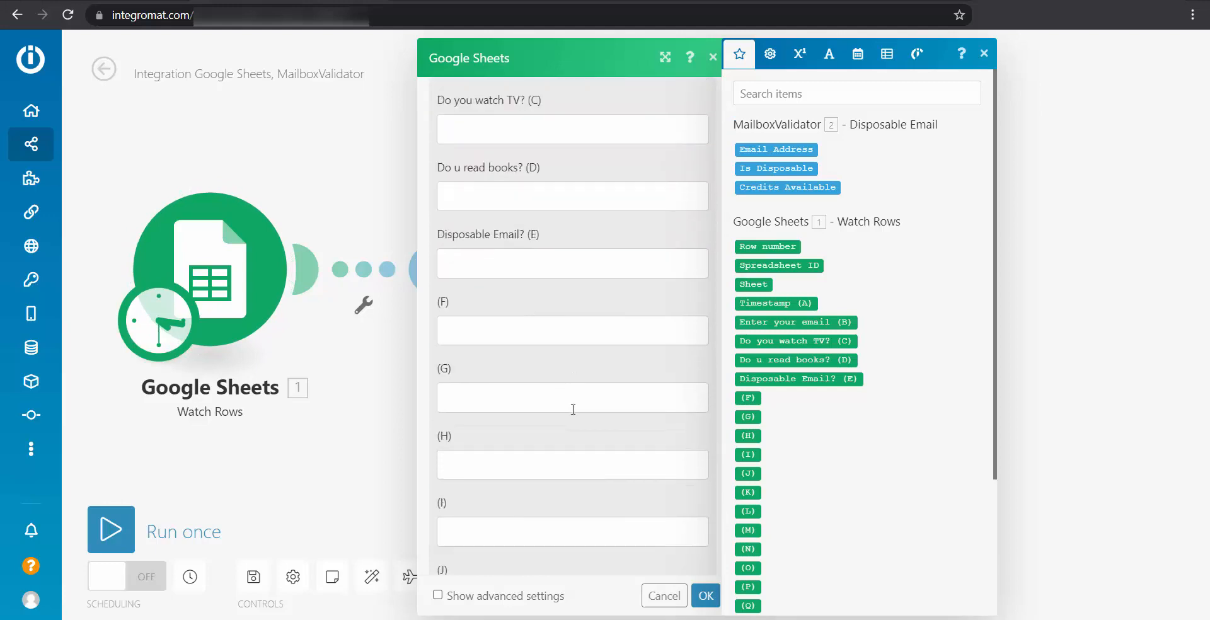
{"action": "left_click", "coordinate": [479, 265]}
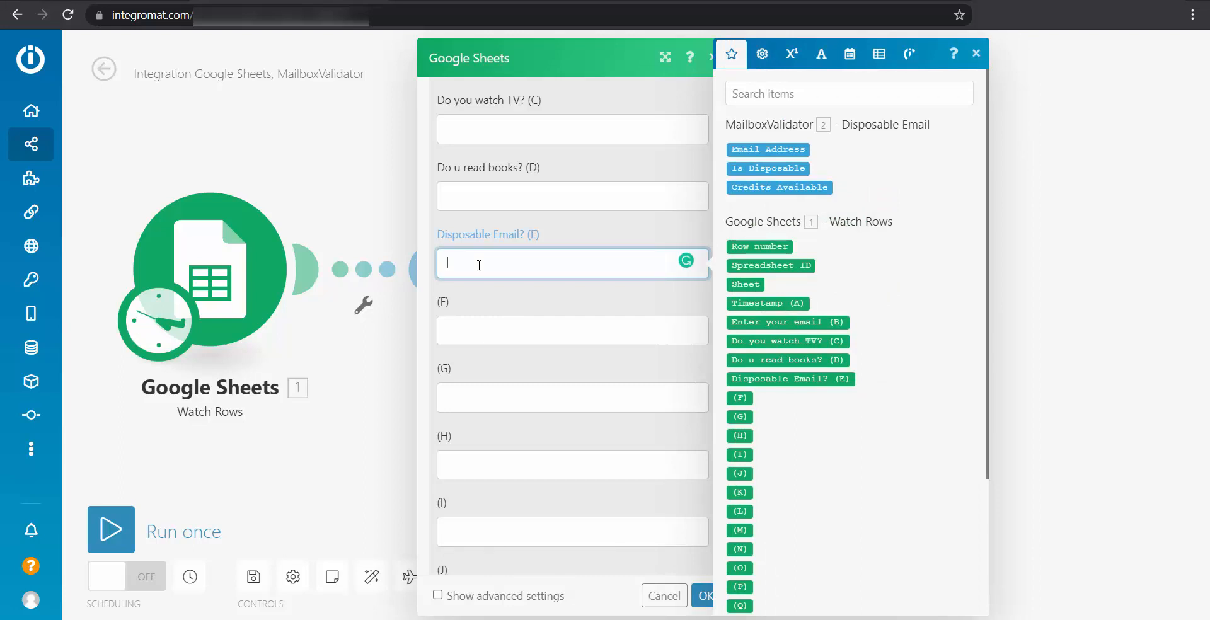
{"action": "left_click", "coordinate": [804, 169]}
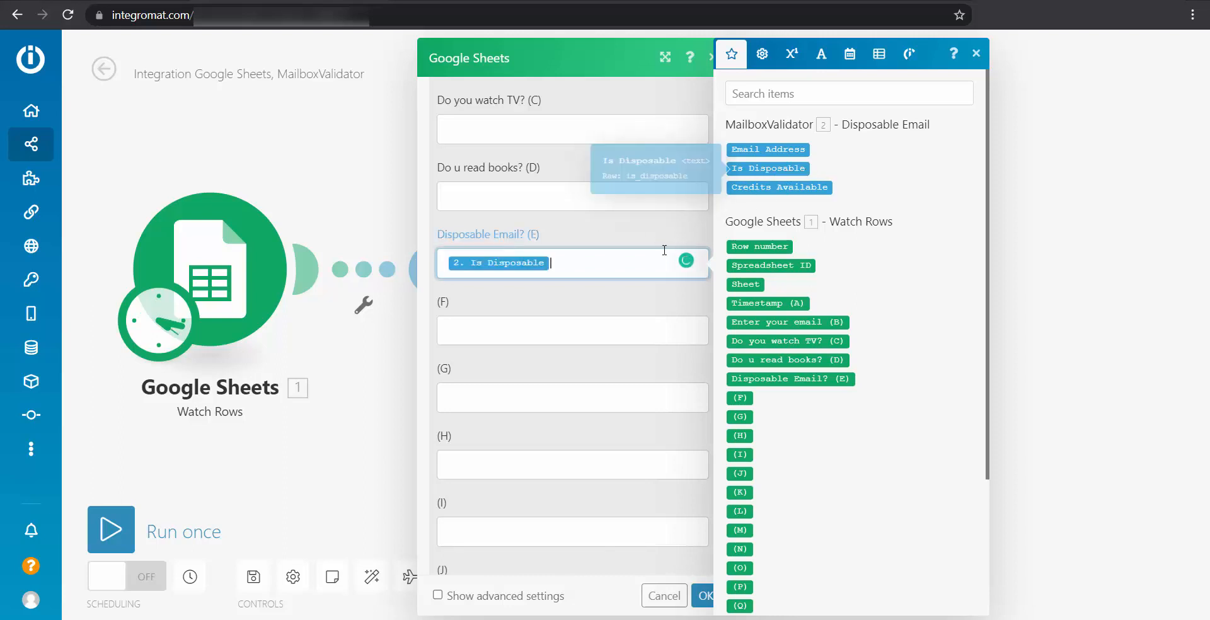
{"action": "scroll", "coordinate": [675, 378], "scroll_direction": "down", "scroll_amount": 1}
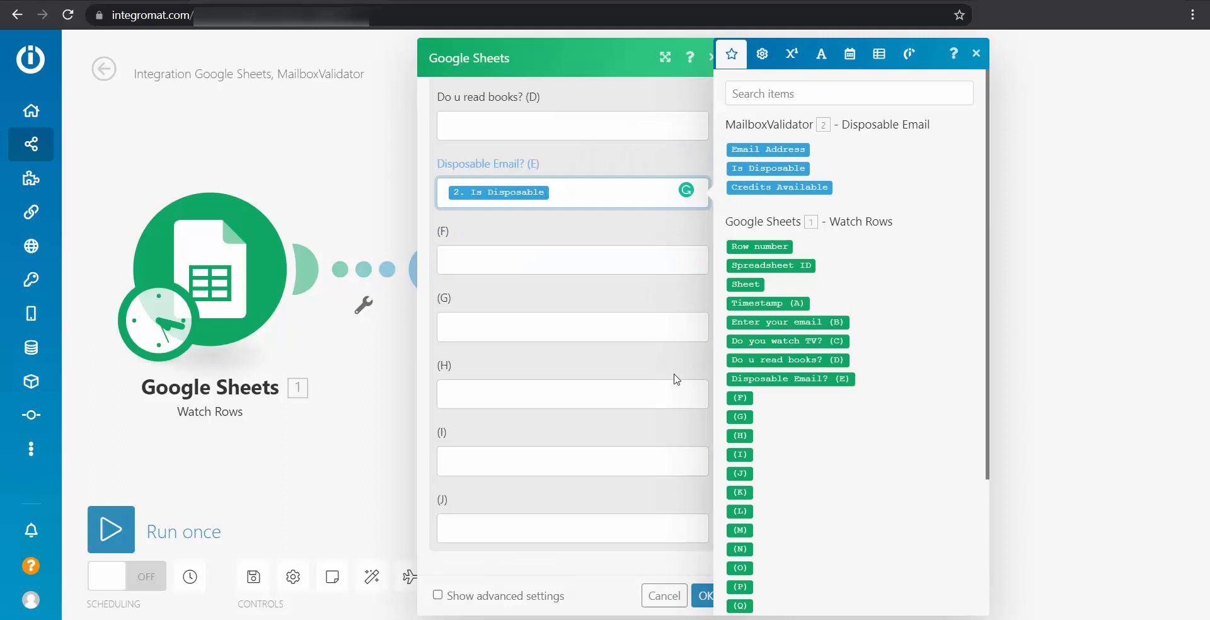
{"action": "left_click", "coordinate": [704, 597]}
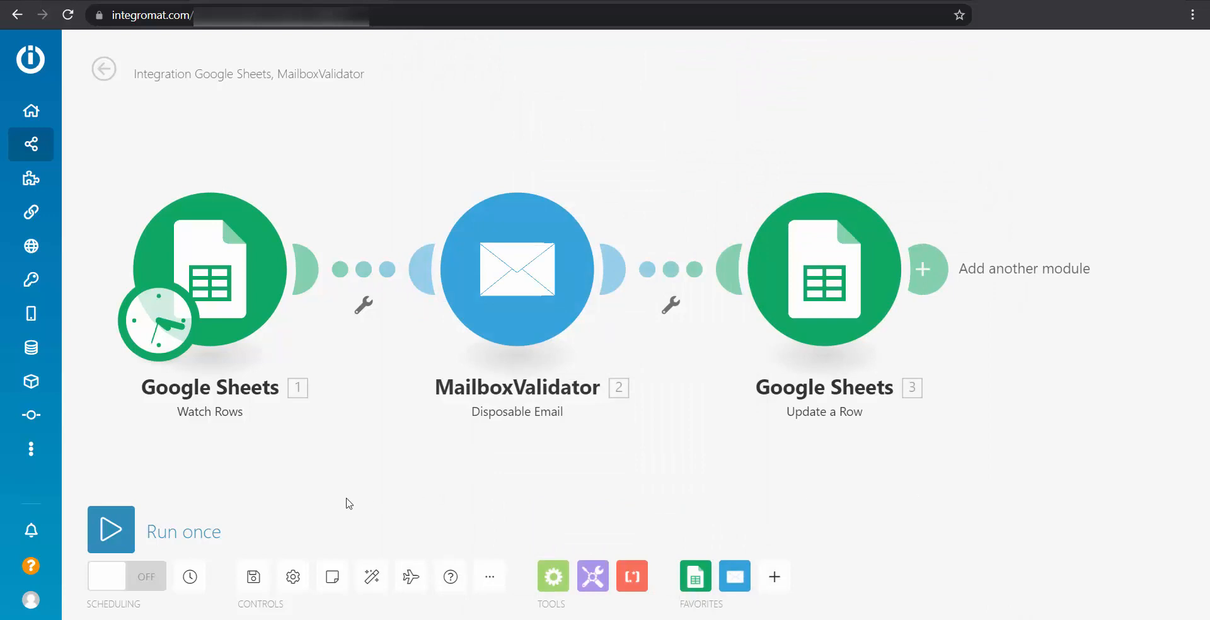
Step: Run the scenario once and switch to the "Healthy Lifestyles (Responses)" spreadsheet in Google Sheets to check the Disposable Email? column
{"action": "left_click", "coordinate": [115, 547]}
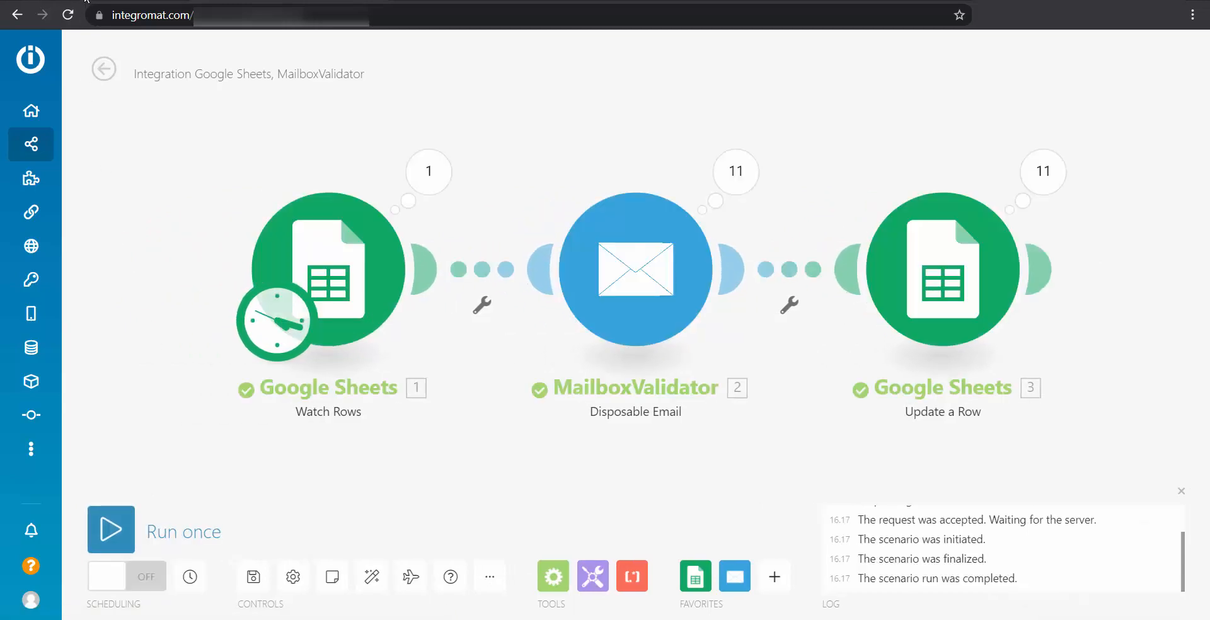
{"action": "left_click", "coordinate": [86, 1]}
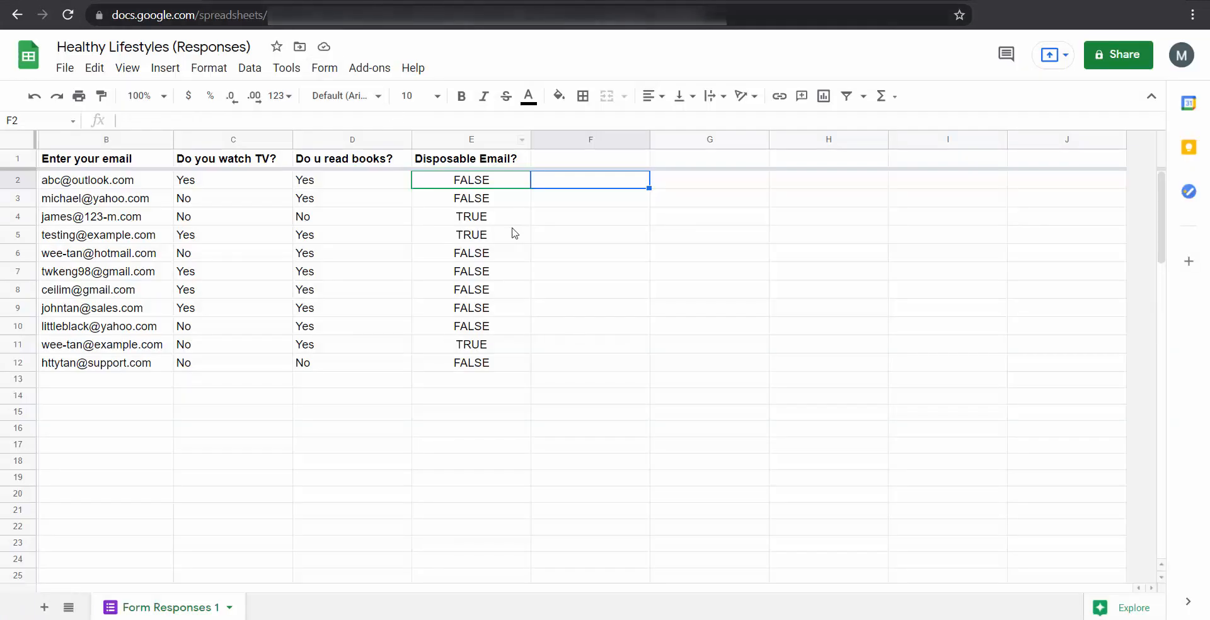